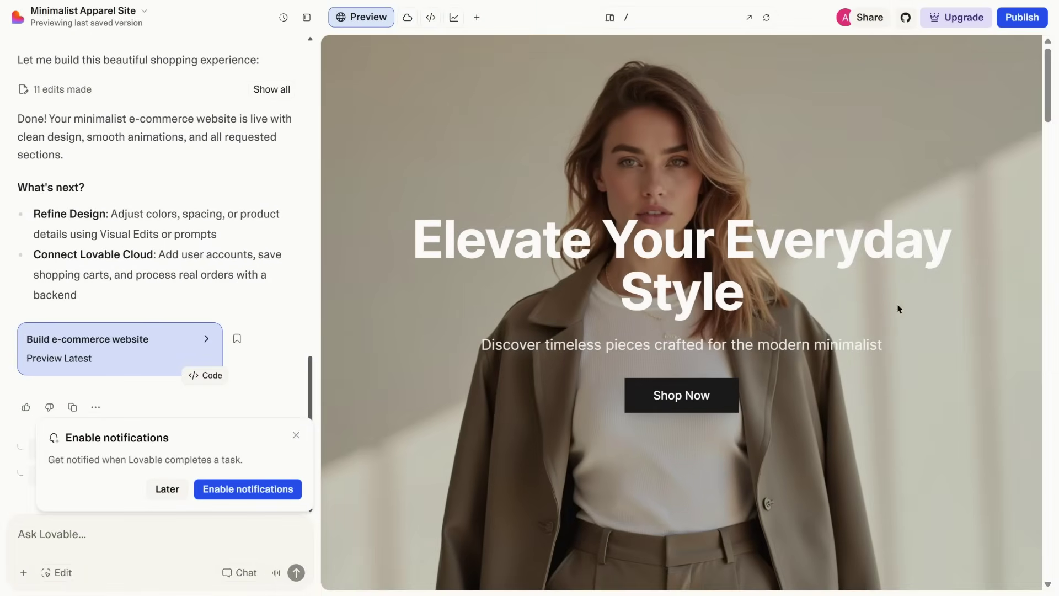
Step: Change the hero heading's content from 'Elevate Your Everyday Style' to 'Sample Website'
scroll(899, 309, down, 15)
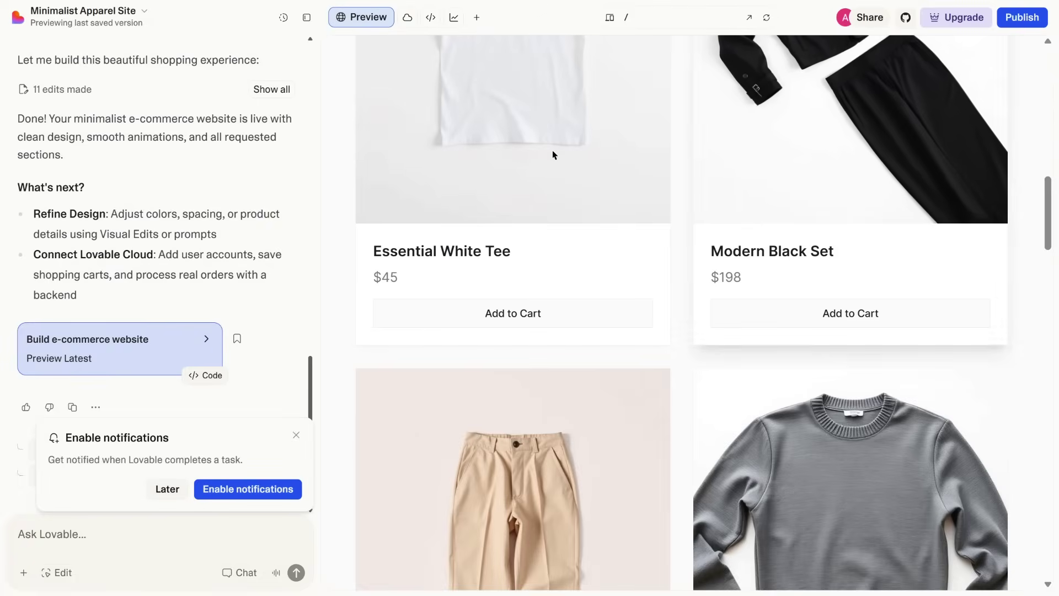
scroll(475, 423, down, 10)
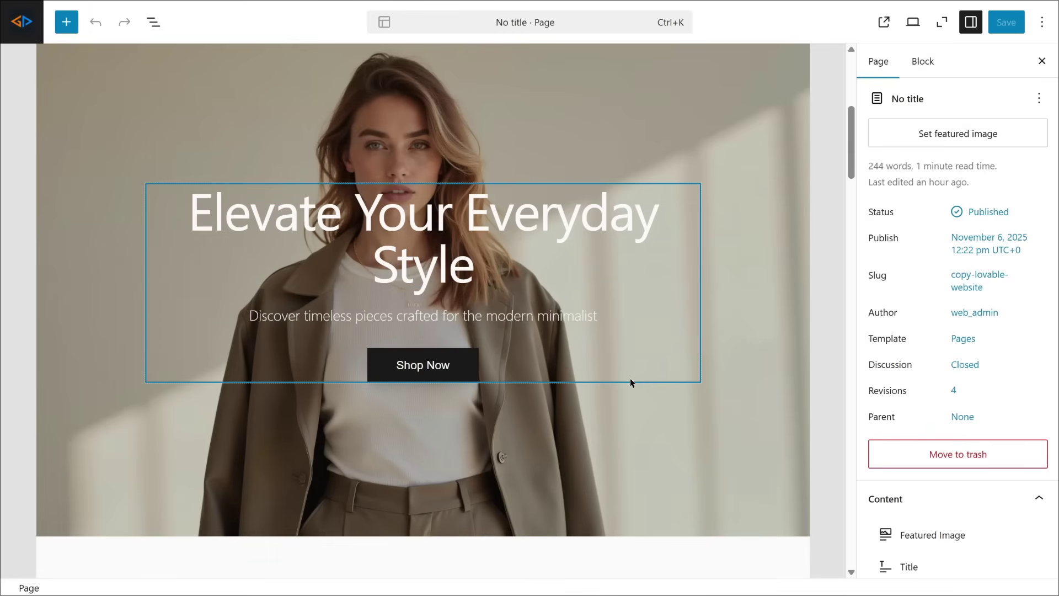
scroll(719, 403, down, 4)
scroll(718, 406, down, 4)
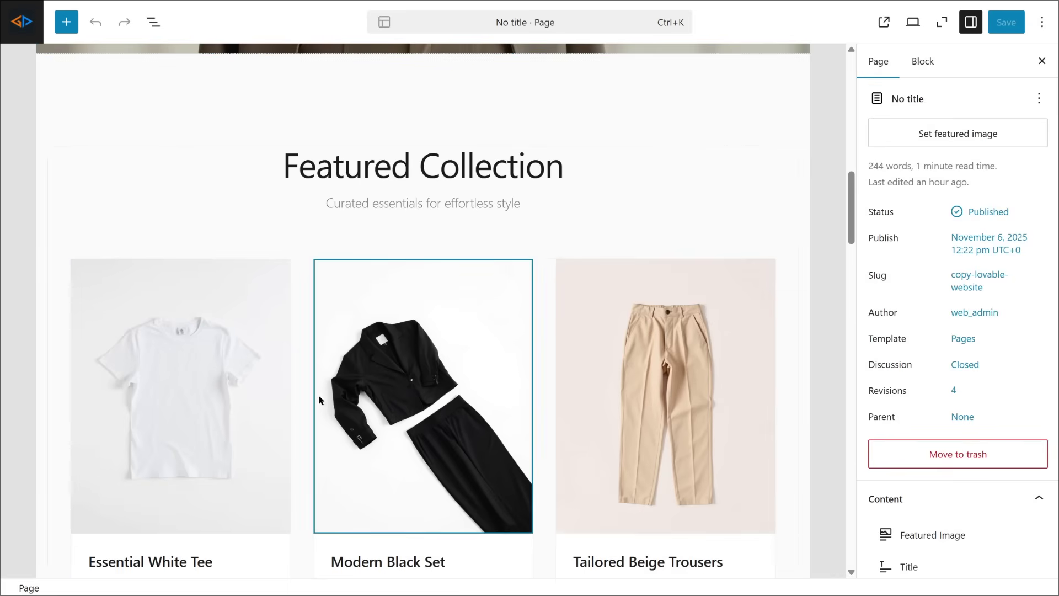
scroll(749, 427, down, 6)
scroll(535, 448, down, 10)
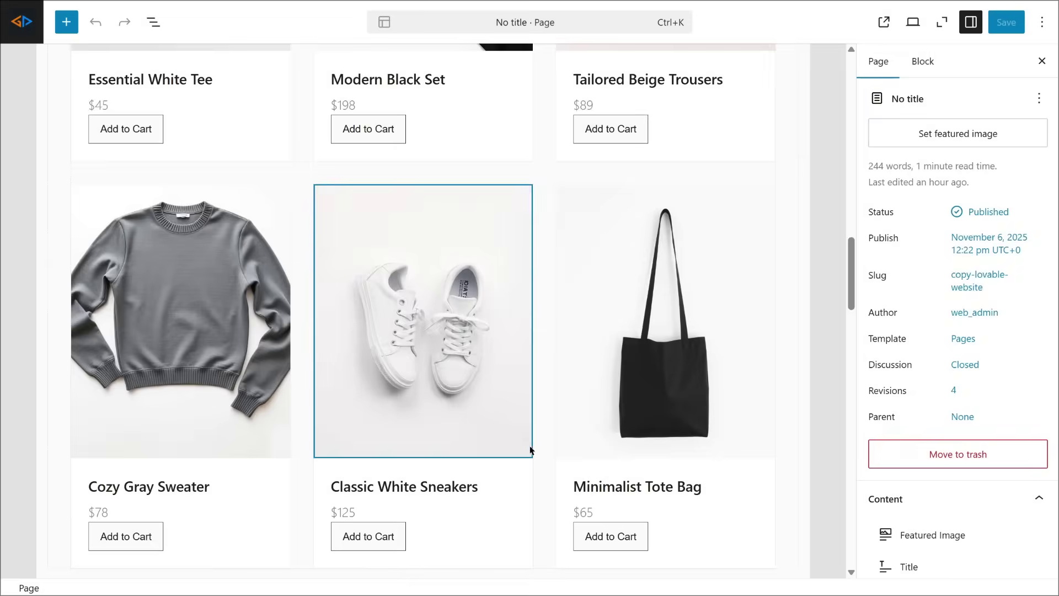
scroll(542, 446, down, 15)
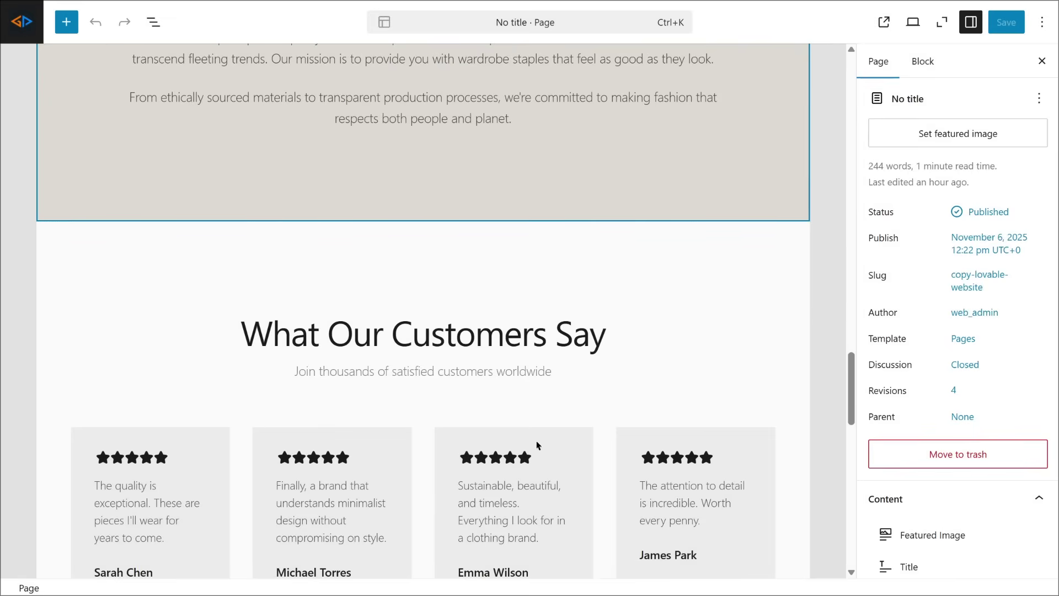
scroll(536, 444, down, 5)
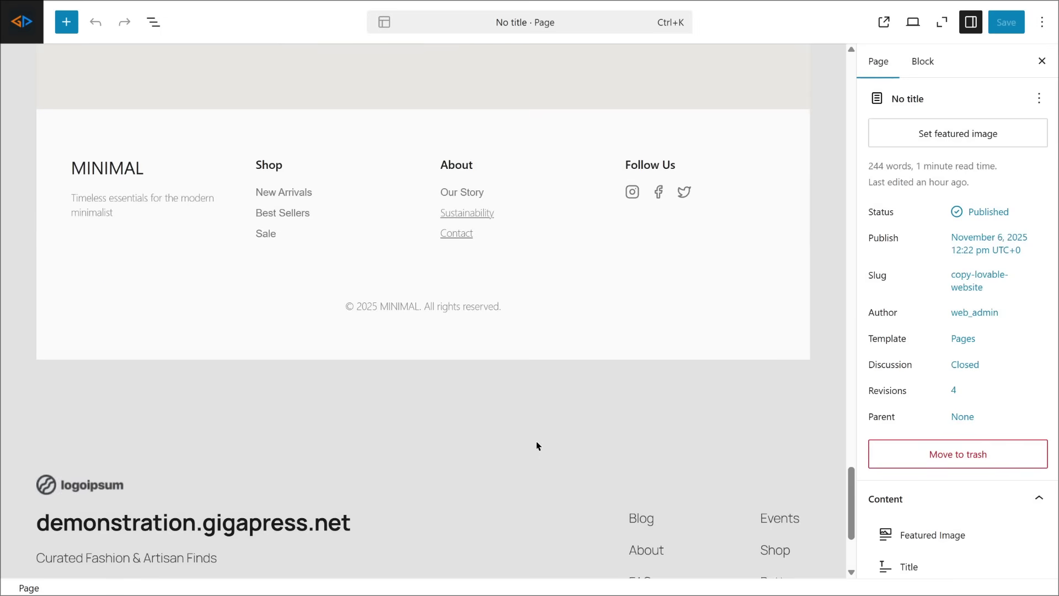
scroll(536, 445, down, 2)
scroll(536, 445, up, 5)
scroll(537, 444, up, 20)
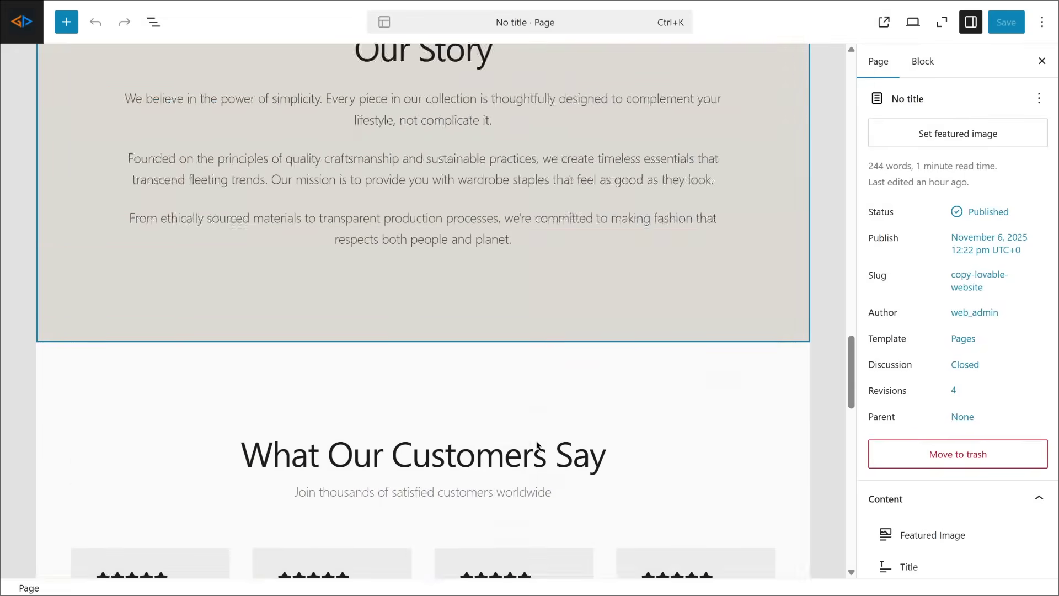
scroll(537, 445, up, 12)
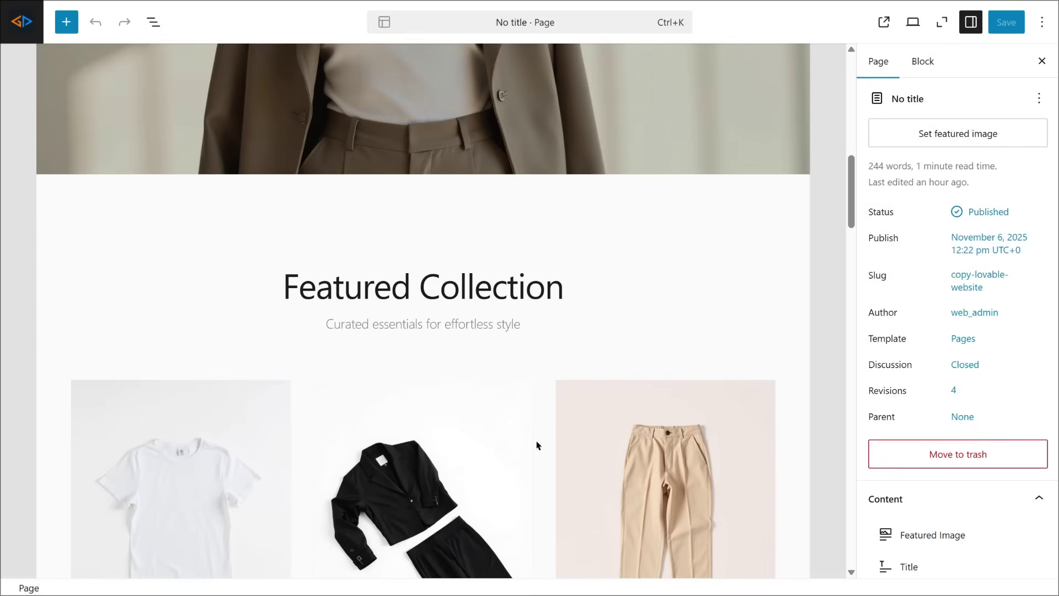
scroll(538, 444, up, 2)
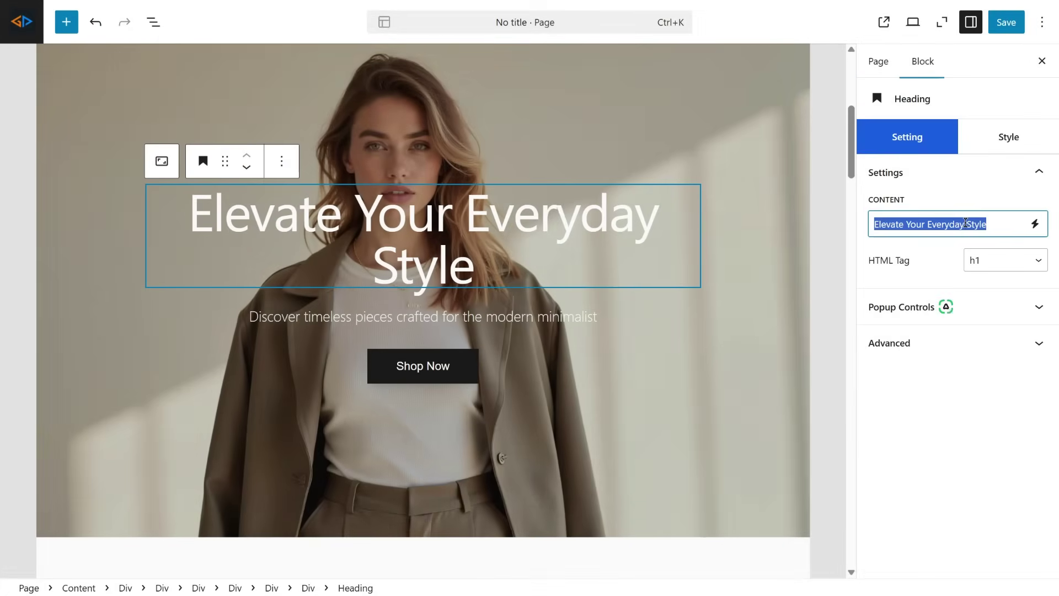
text(Sample)
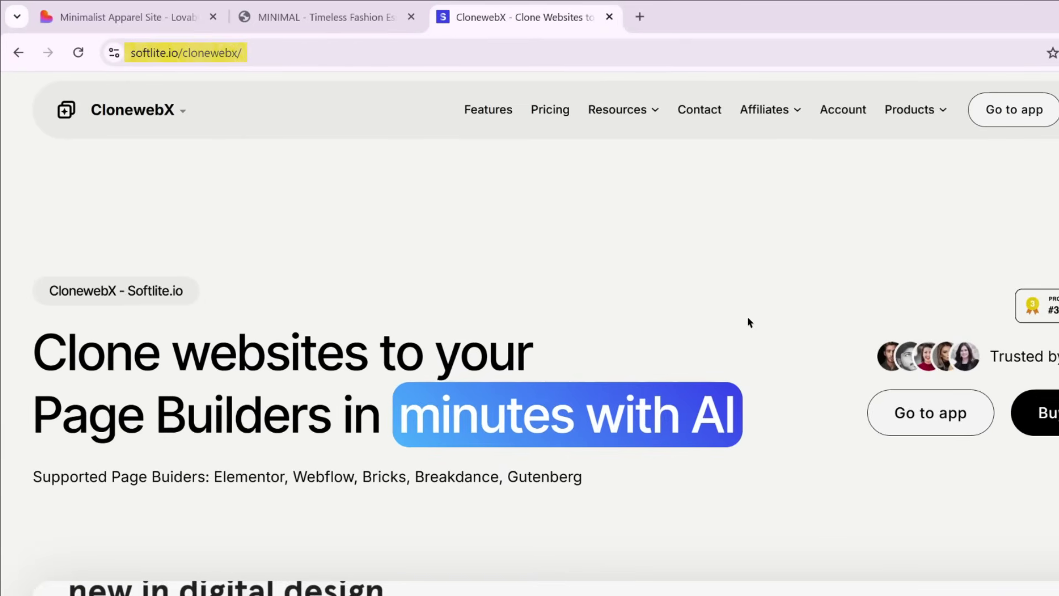
Step: Sign in to the ClonewebX app with Google and allow softlite.io access to the account
scroll(749, 322, down, 12)
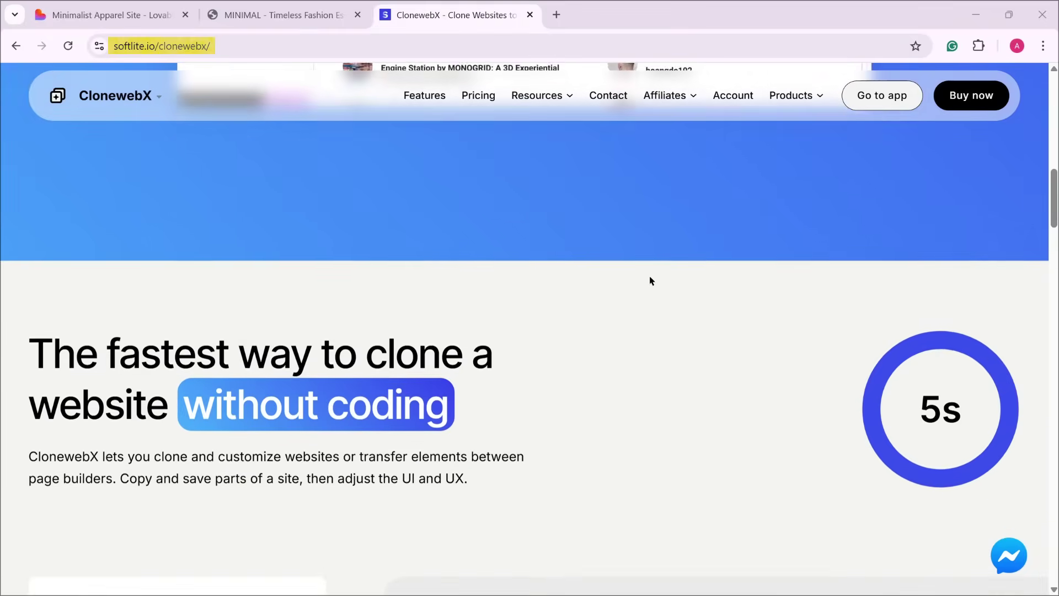
scroll(650, 280, up, 12)
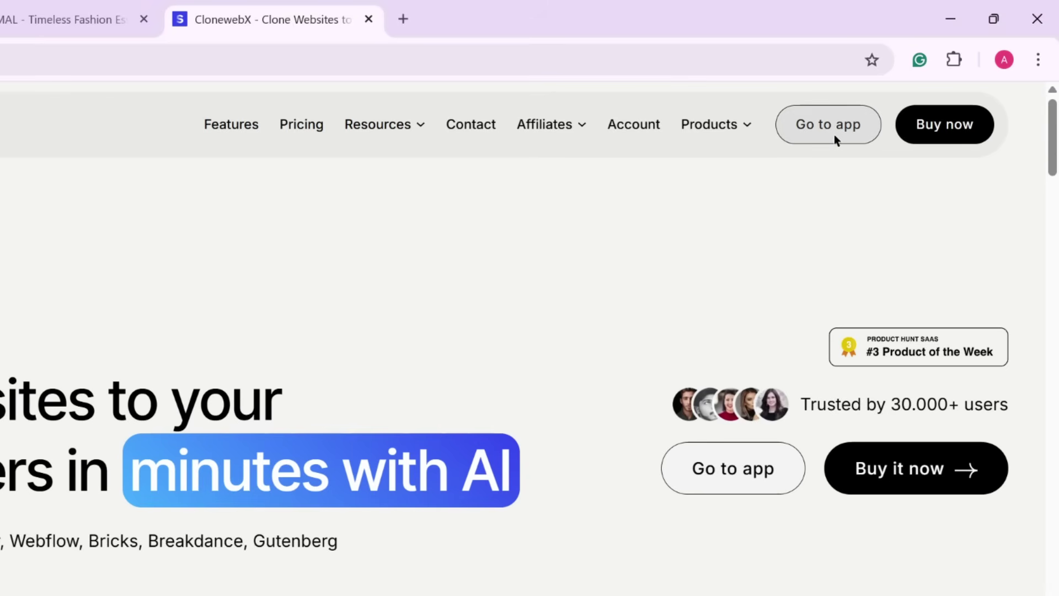
click(834, 134)
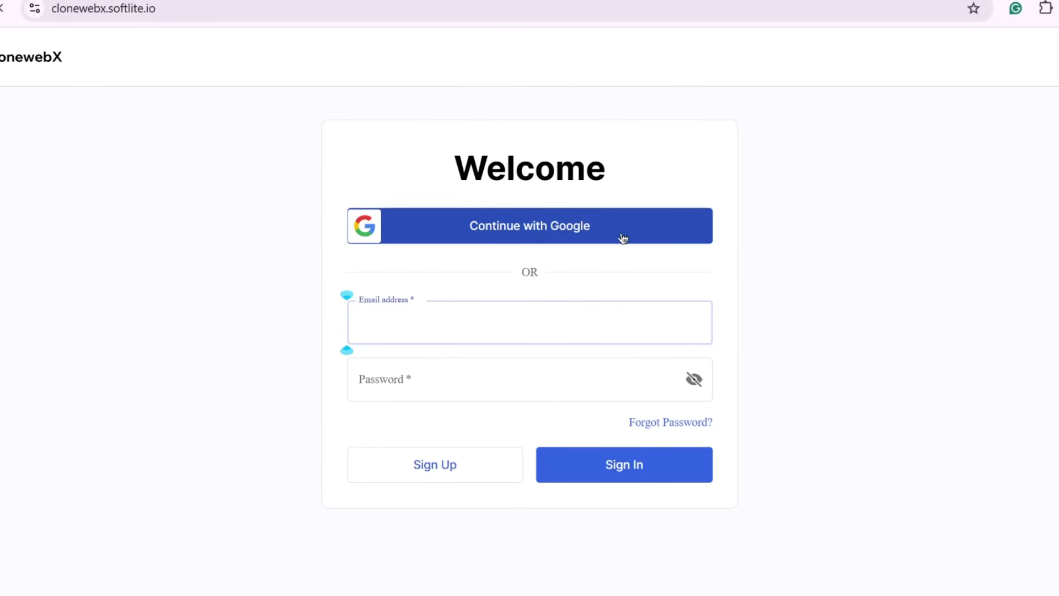
click(623, 239)
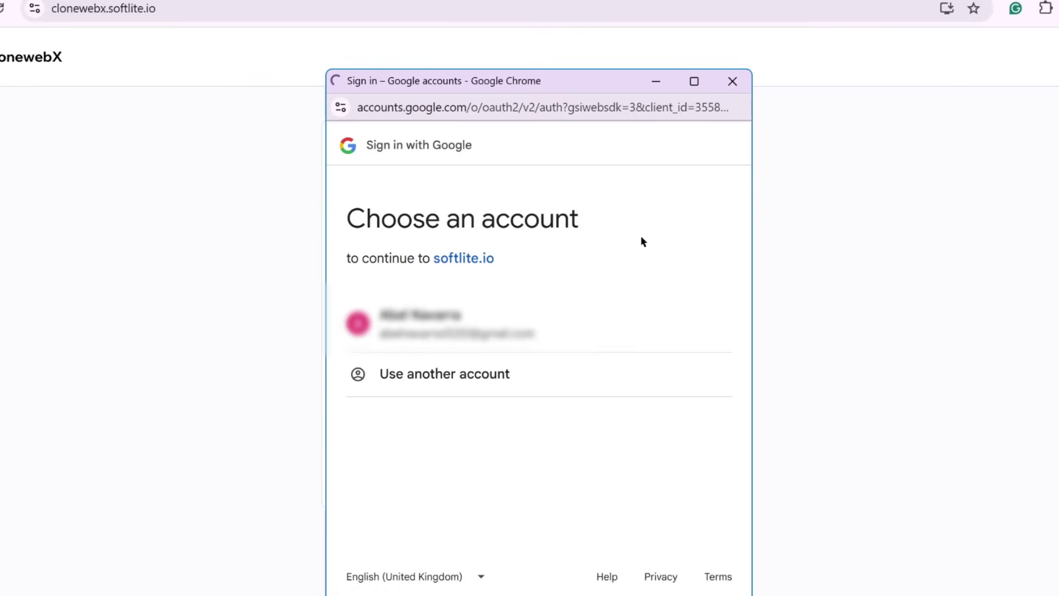
click(504, 334)
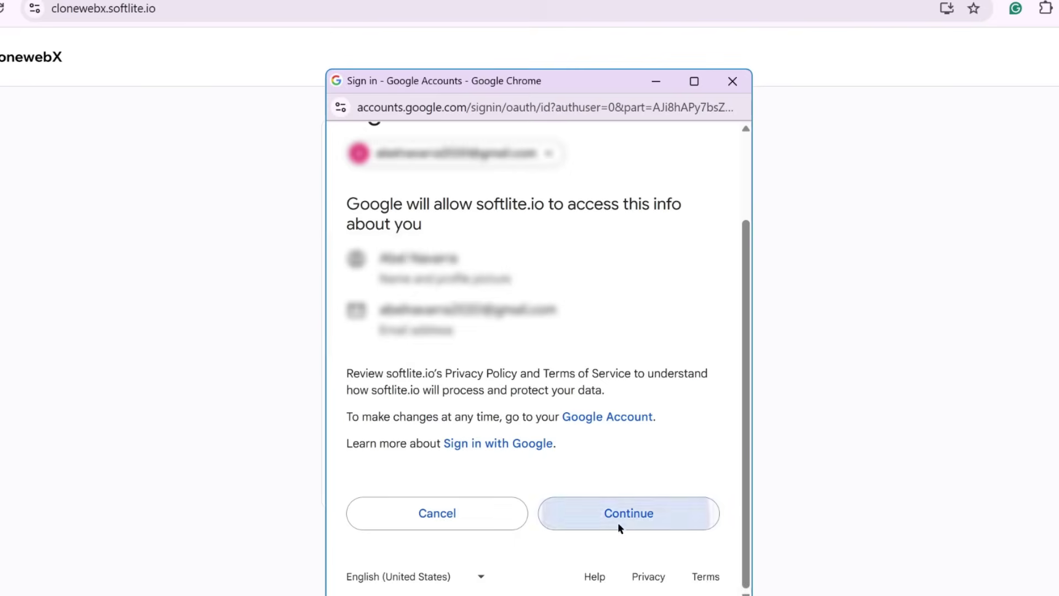
click(618, 521)
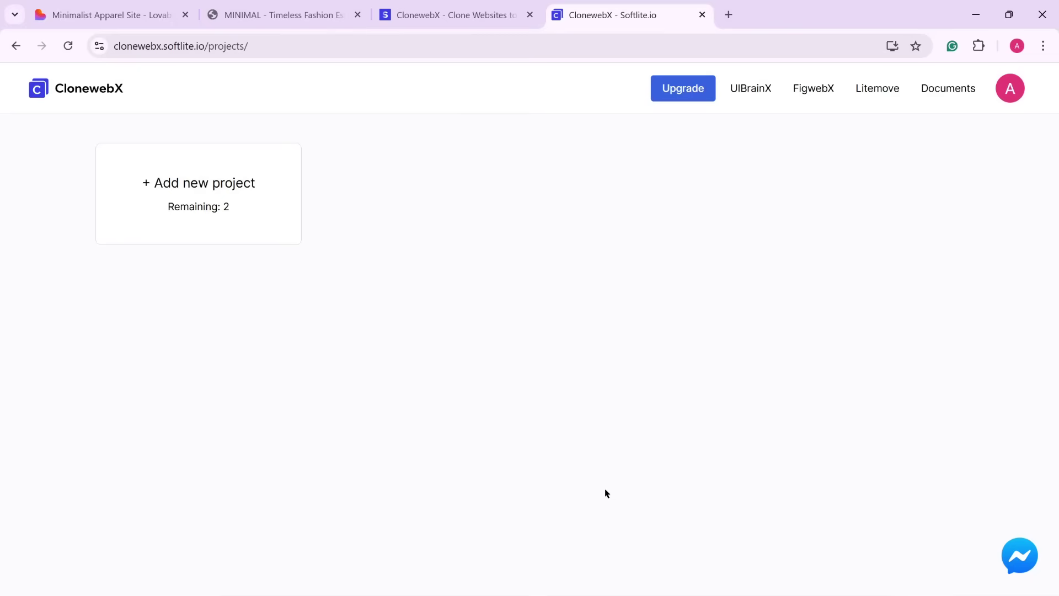
Step: Create the project 'Copy website' with the Lovable site's address pasted as Source Domain
click(259, 213)
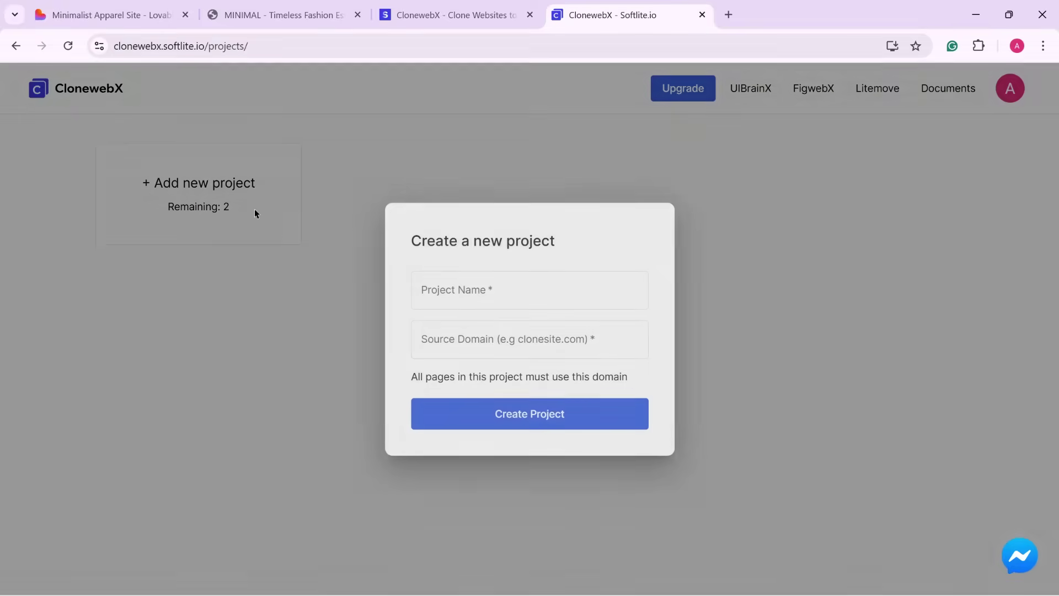
click(519, 291)
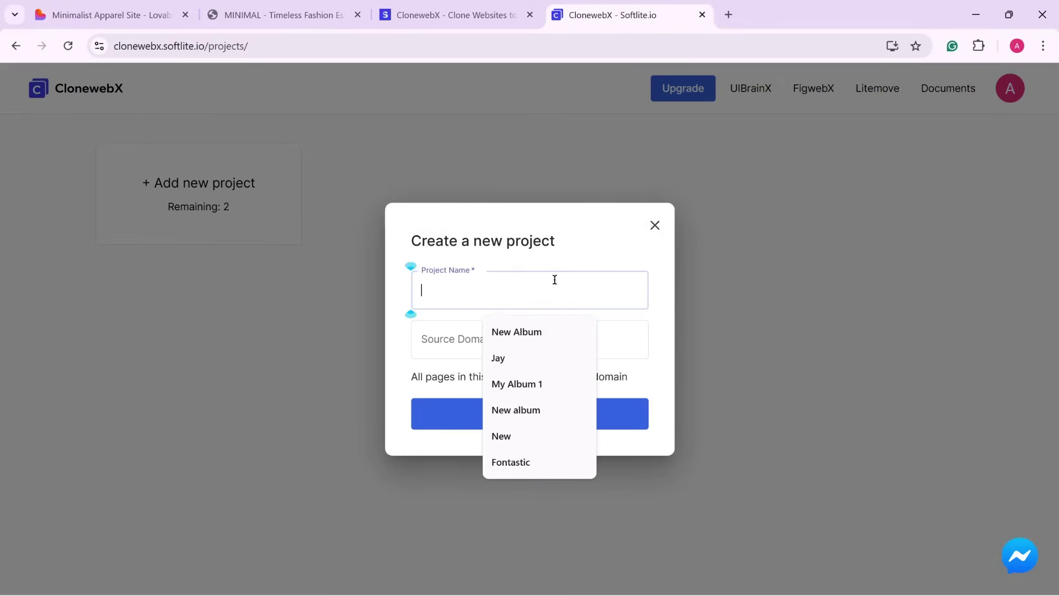
text(Copy)
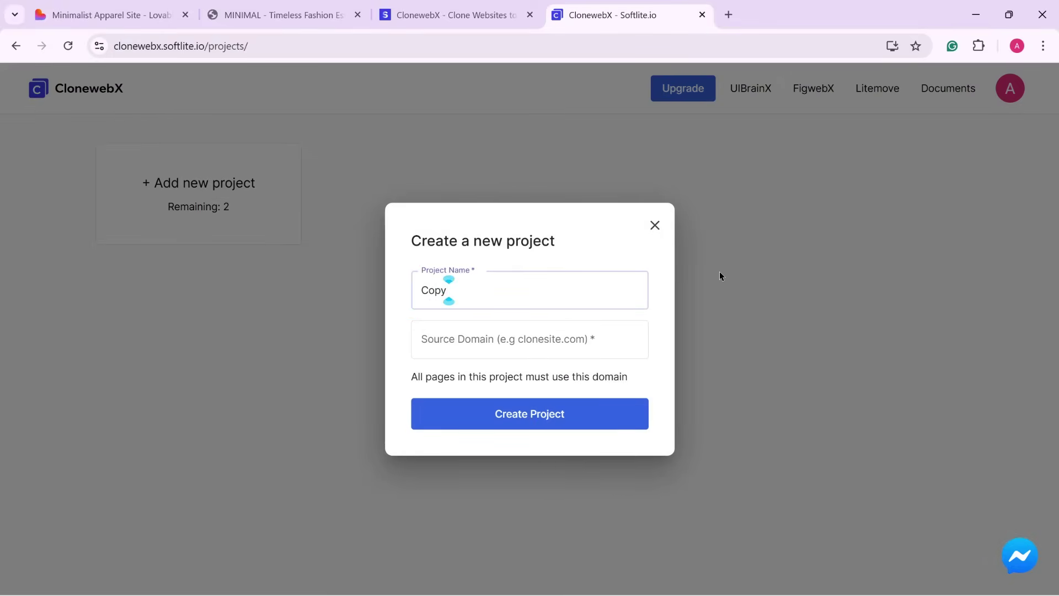
text( website)
click(285, 15)
click(289, 45)
key(ctrl+c)
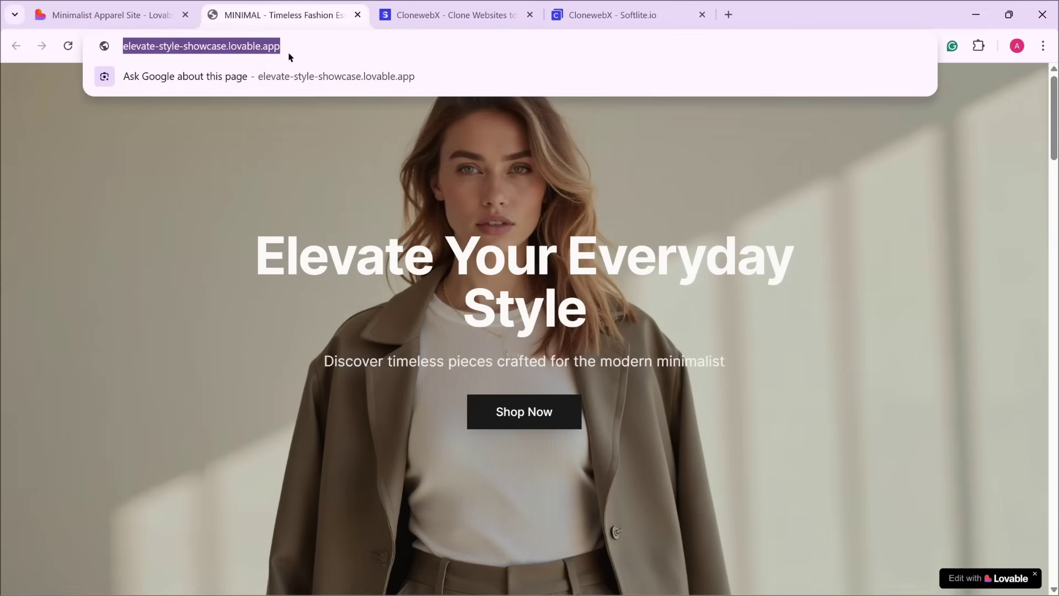
click(598, 18)
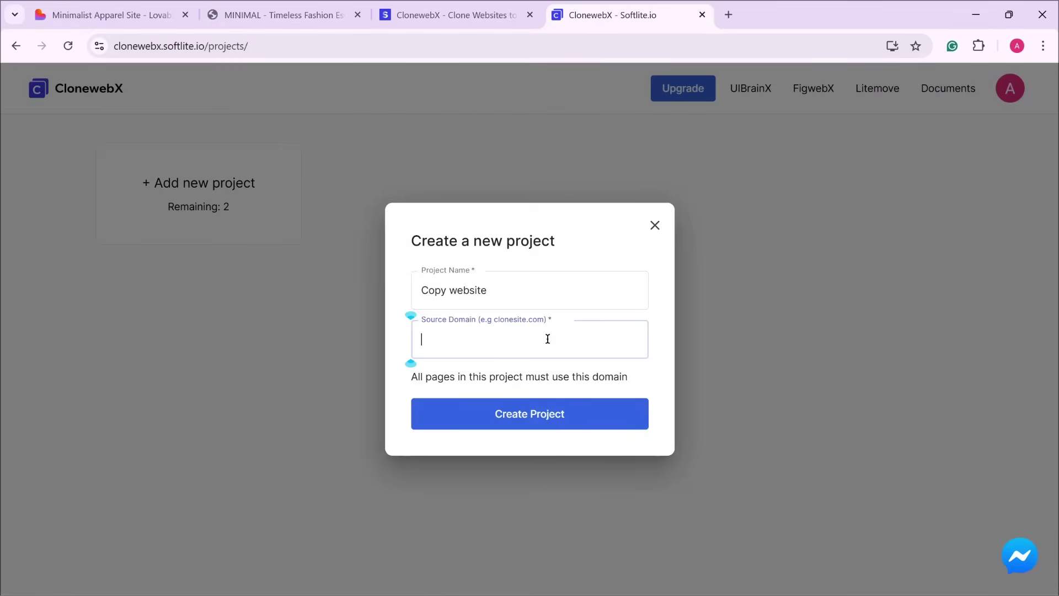
key(ctrl+v)
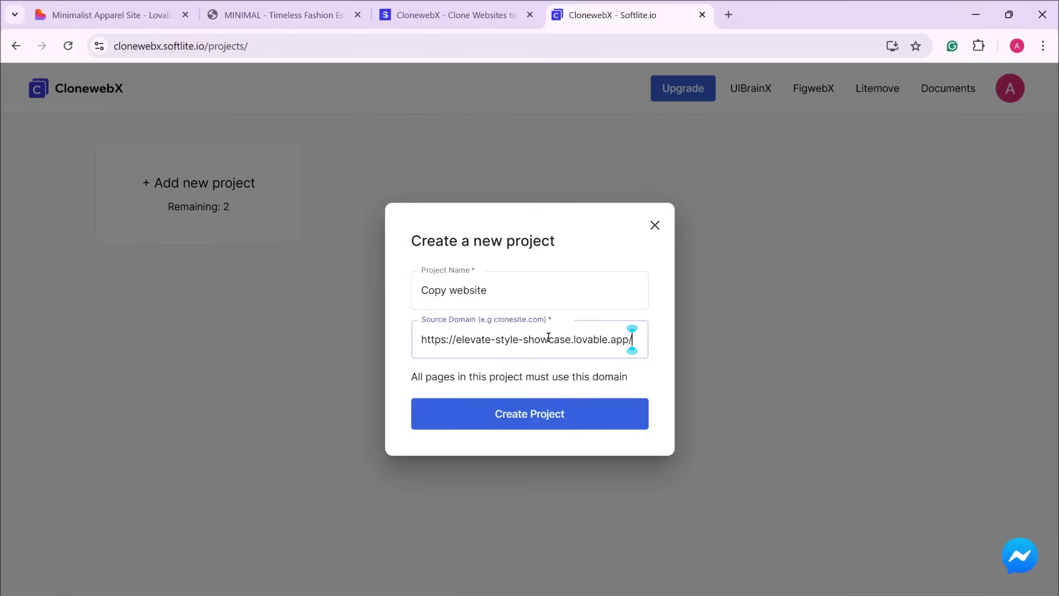
click(561, 425)
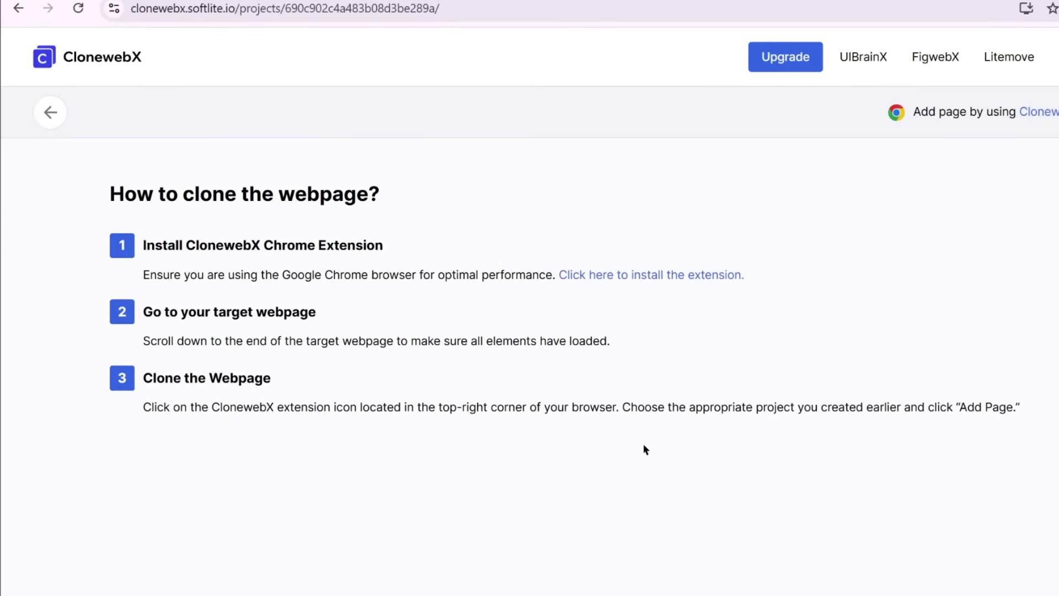
Step: Add the ClonewebX extension to Chrome, then go back to the minimalist fashion site tab
click(639, 279)
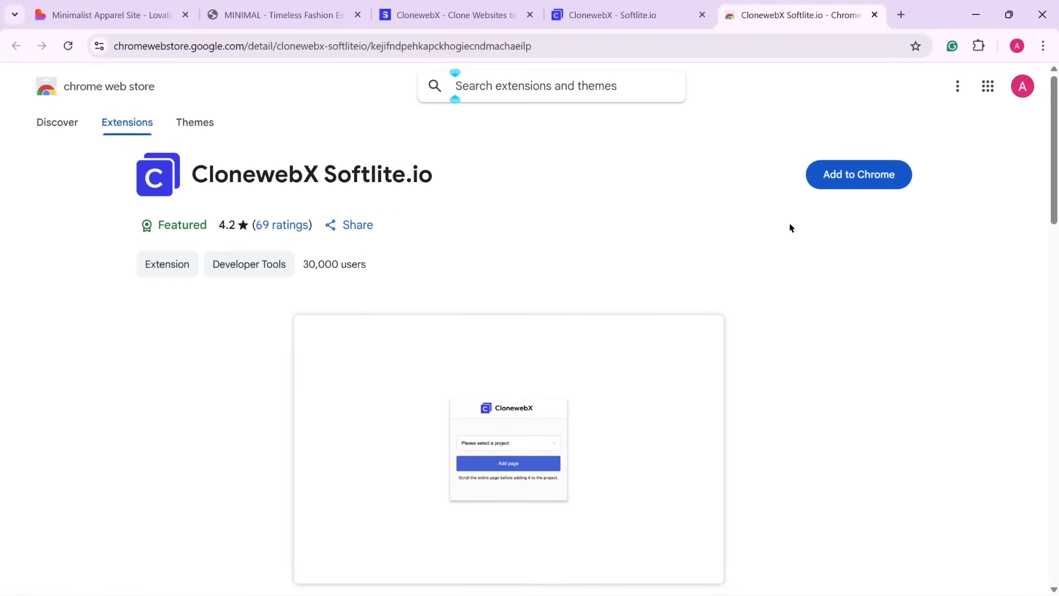
click(847, 190)
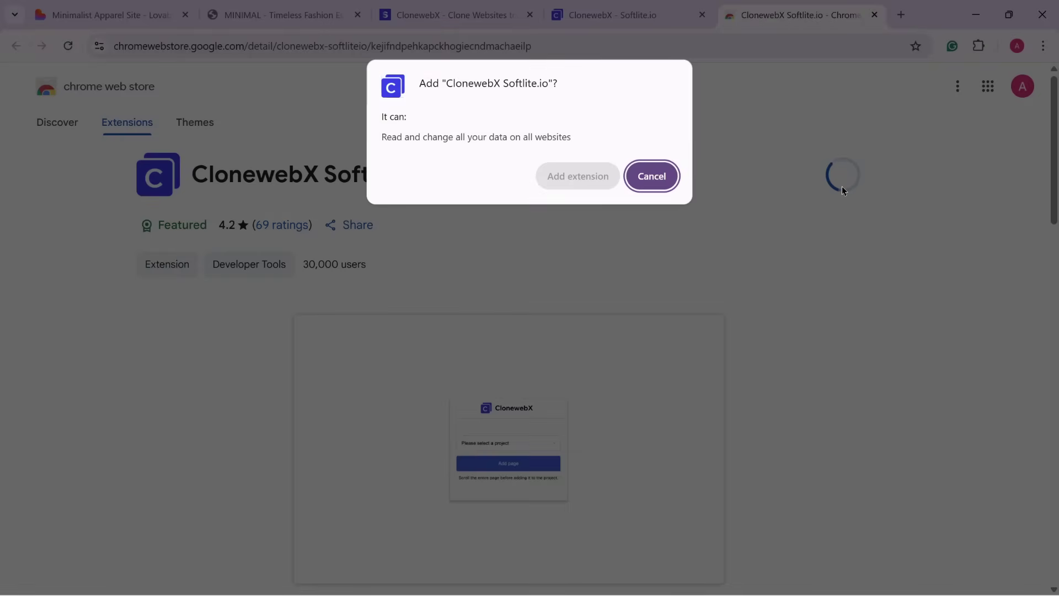
click(577, 185)
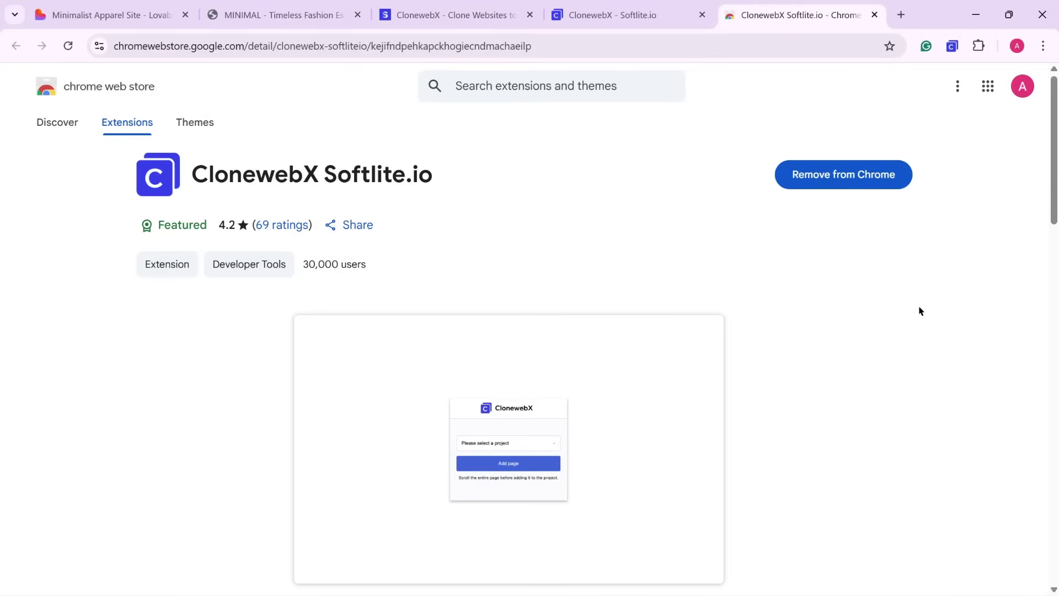
click(286, 15)
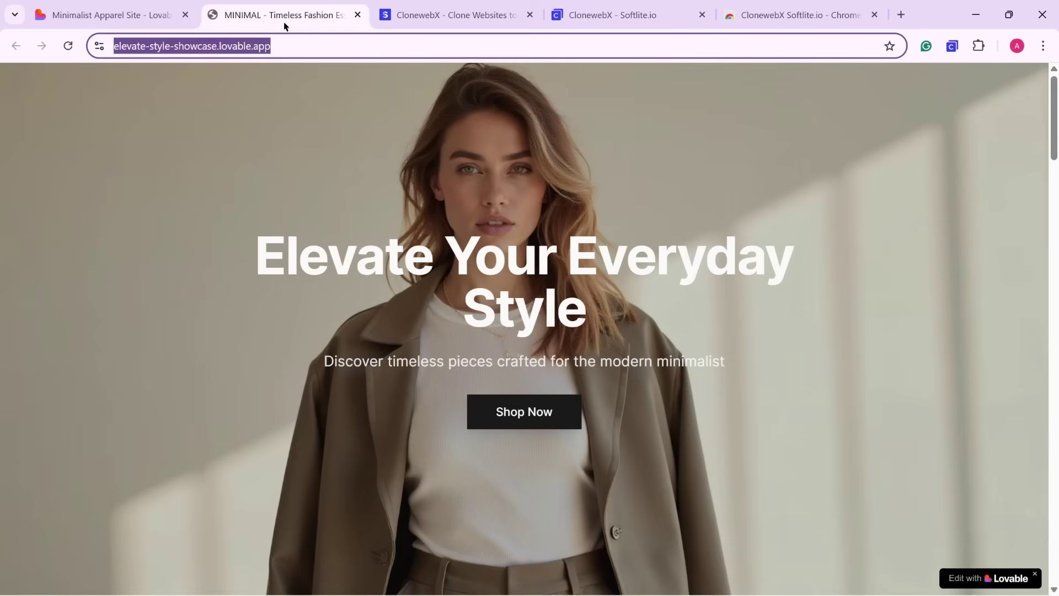
Step: Reload the fashion page and add it to the 'Copy website' project from the ClonewebX extension
click(67, 46)
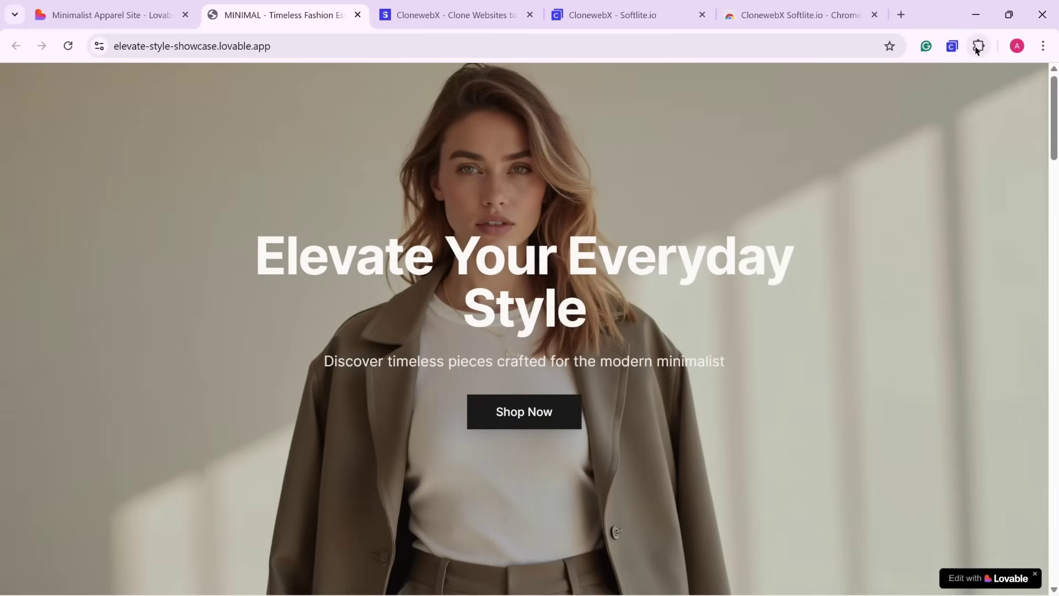
click(951, 46)
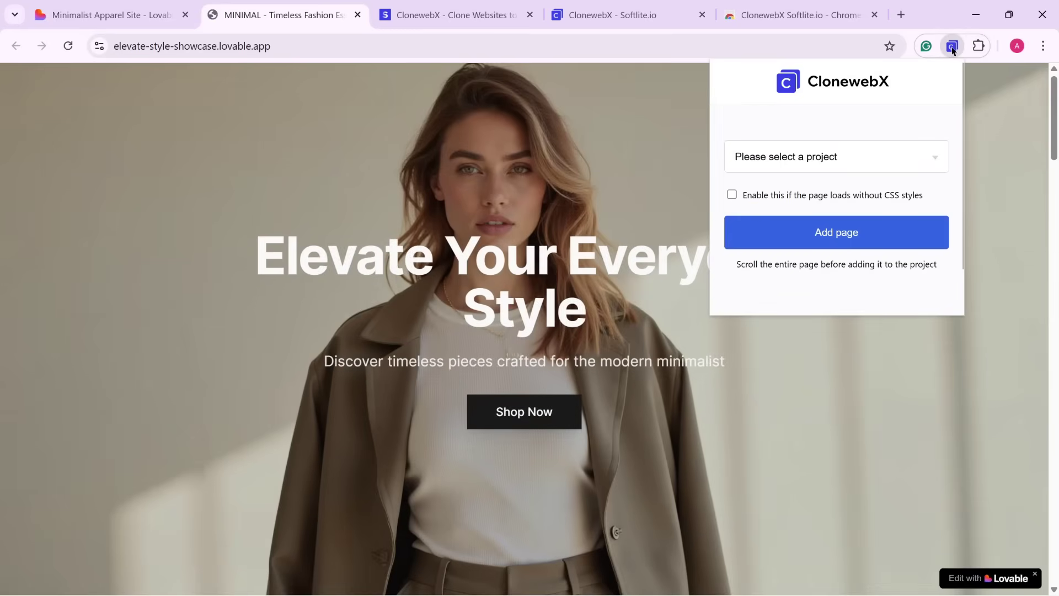
click(910, 159)
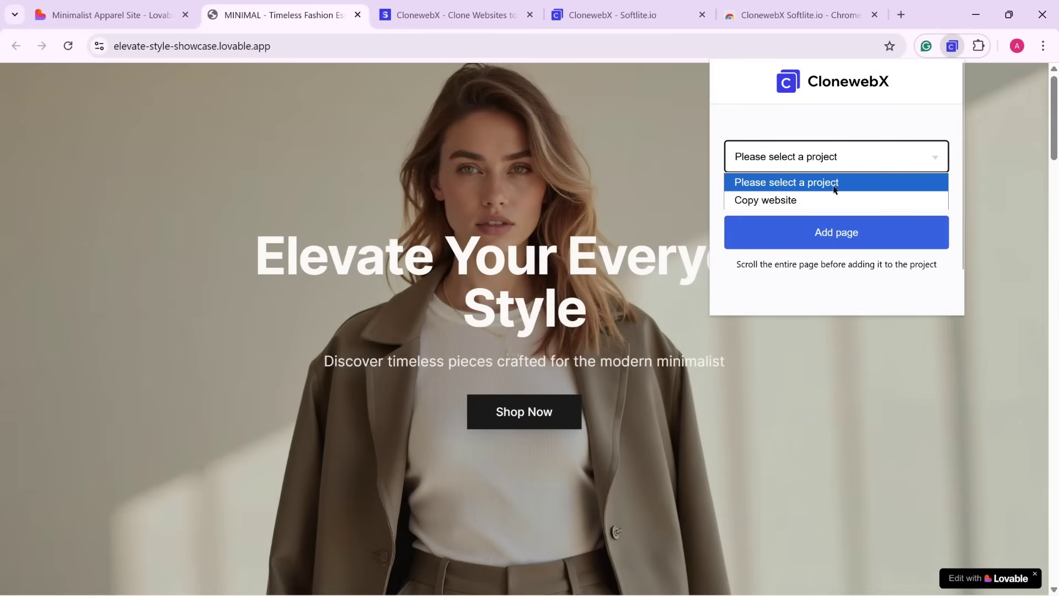
click(813, 208)
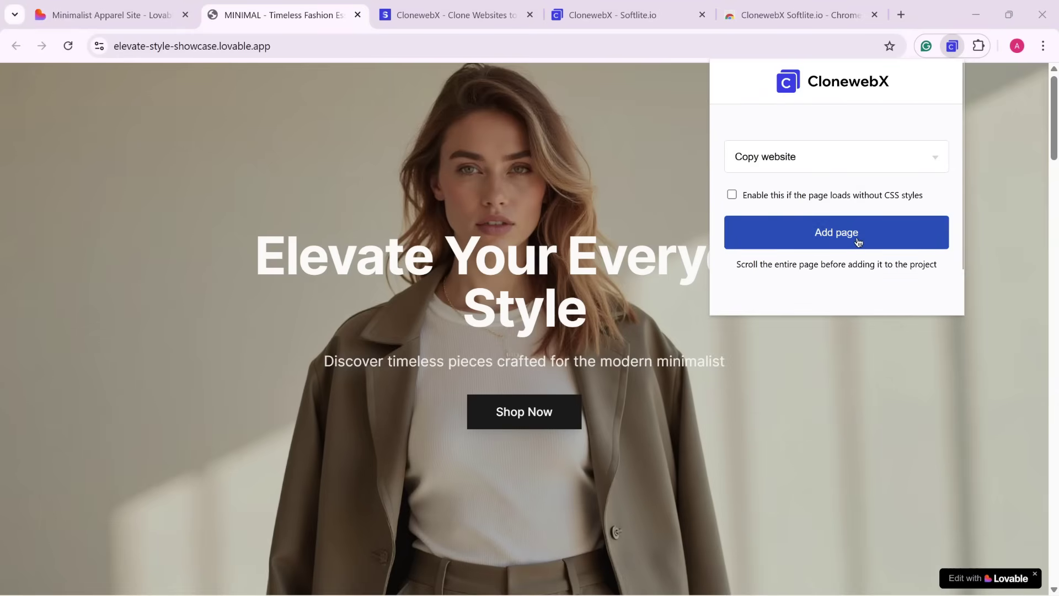
click(854, 238)
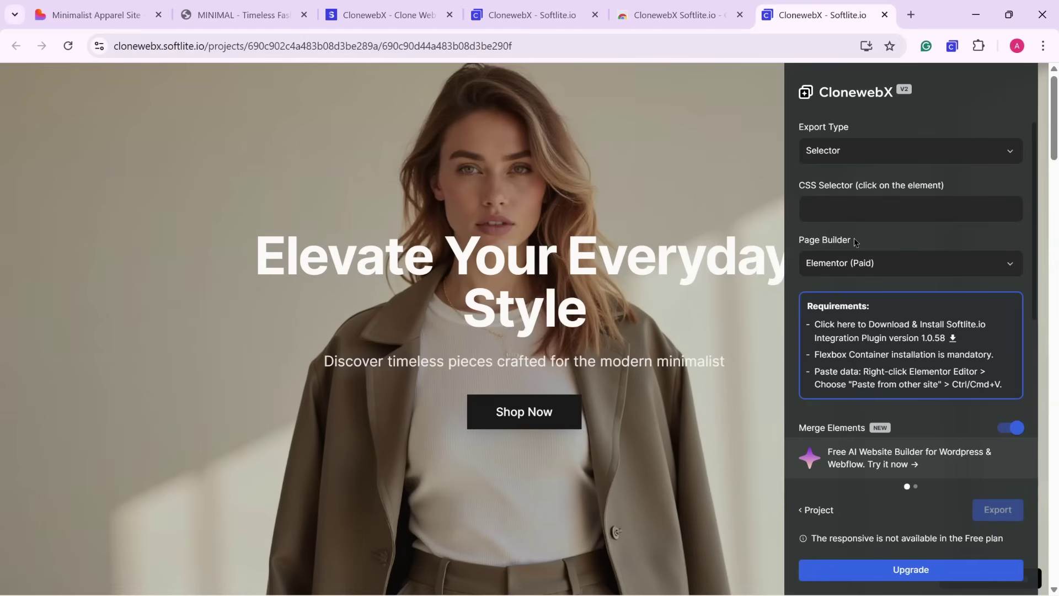
Step: Set Export Type to Entire Page and Page Builder to Gutenberg, then download the integration plugin
click(863, 156)
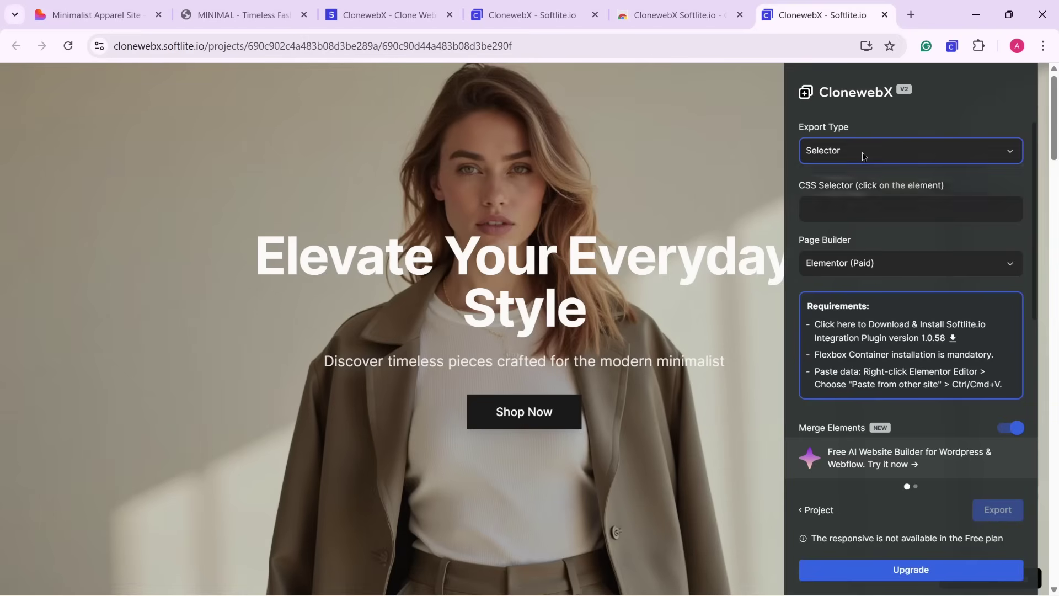
click(839, 181)
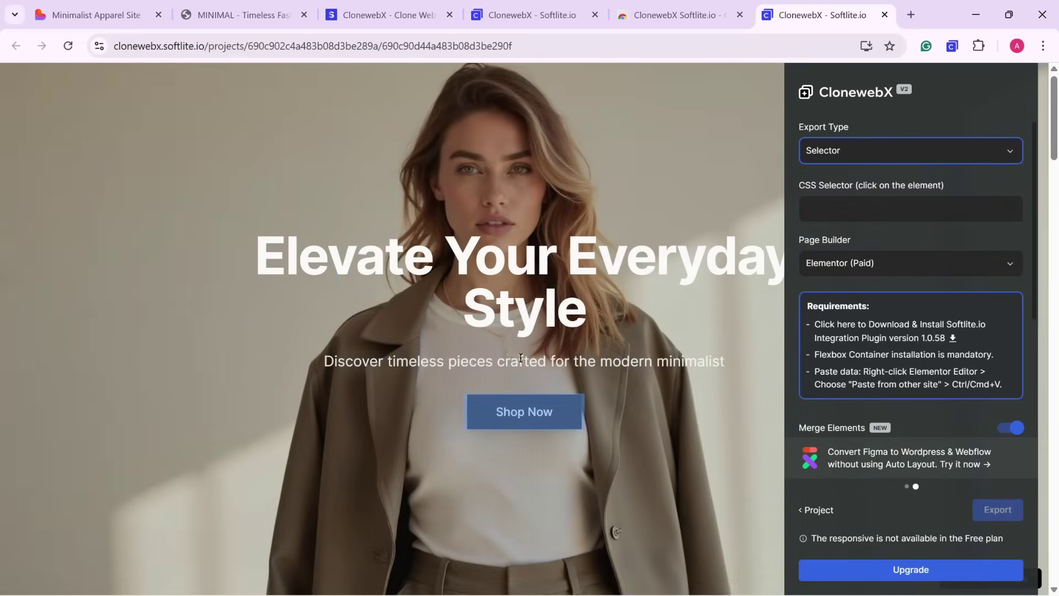
click(876, 152)
click(857, 203)
click(900, 207)
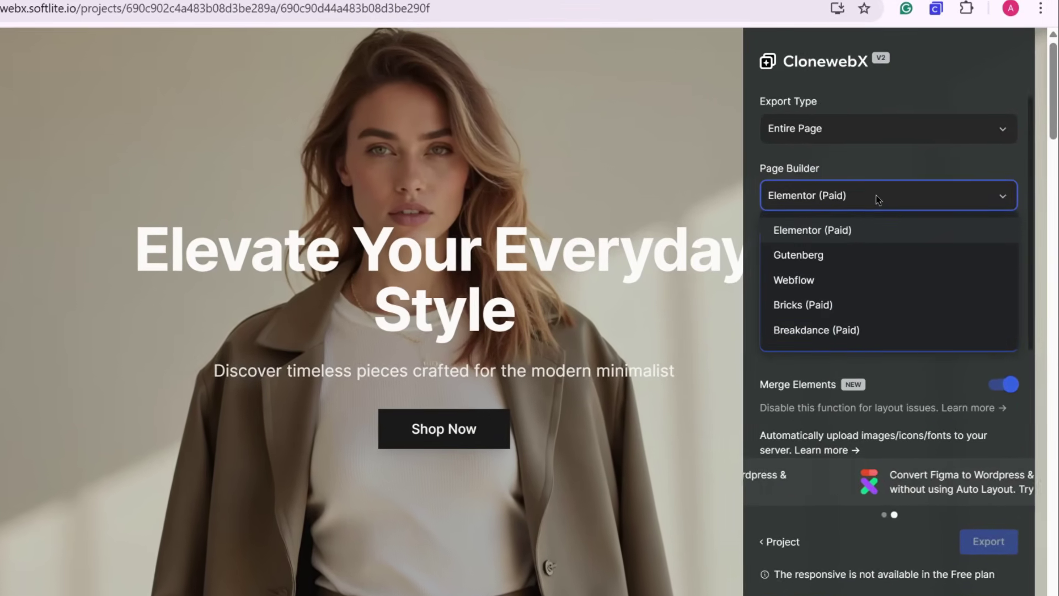
click(844, 252)
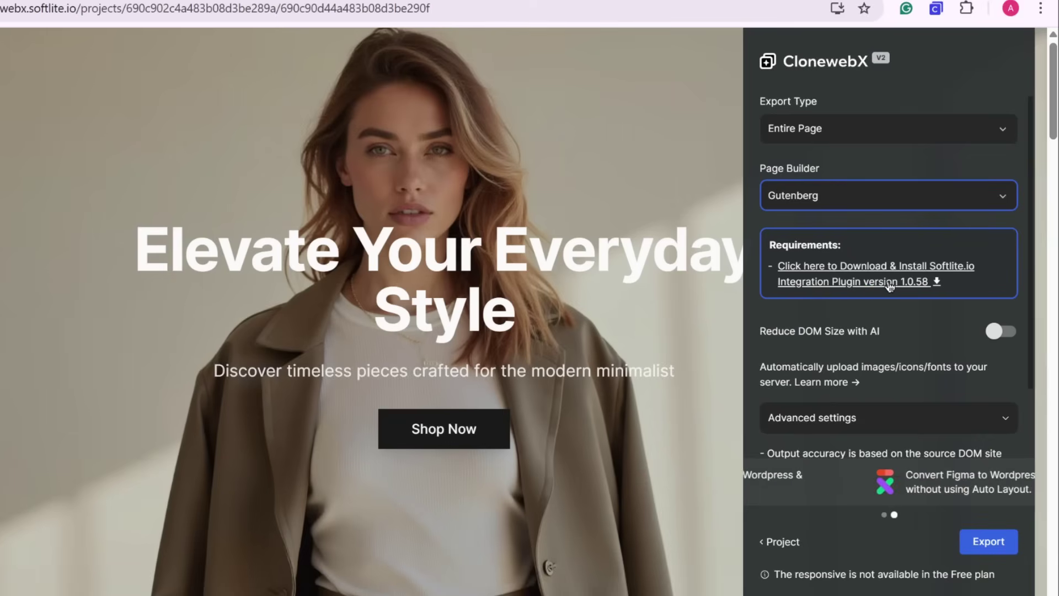
click(888, 283)
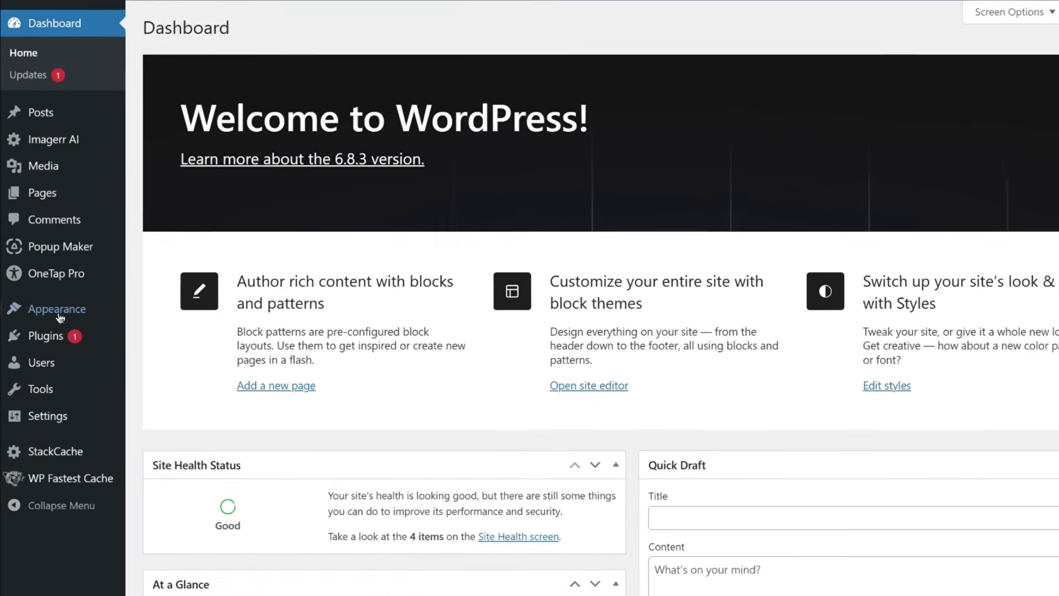
Step: Upload softlite-io-integration.zip as a new plugin, install it and activate it
mouse_move(55, 337)
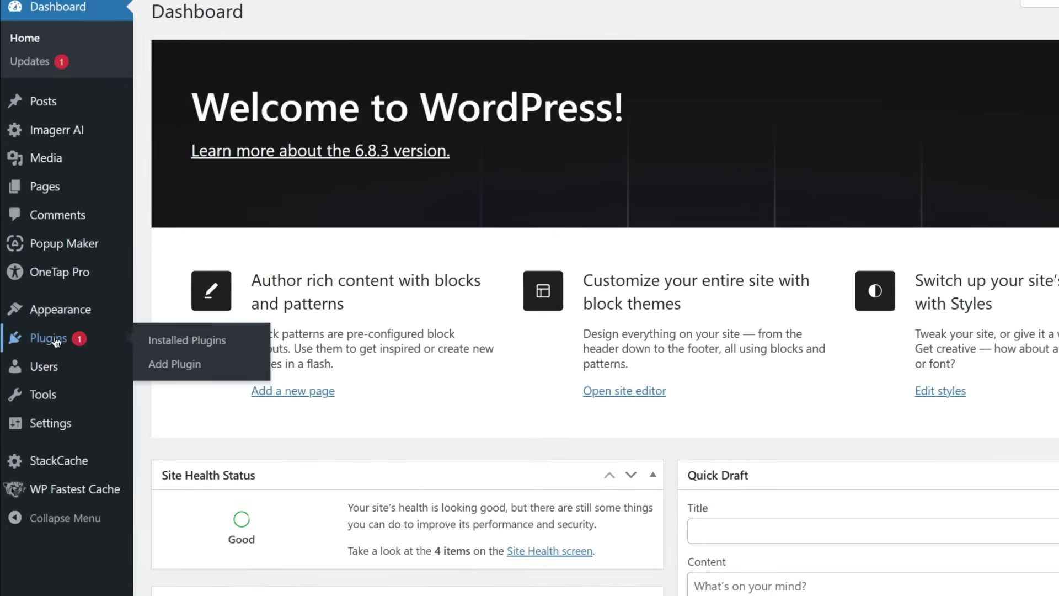
click(189, 365)
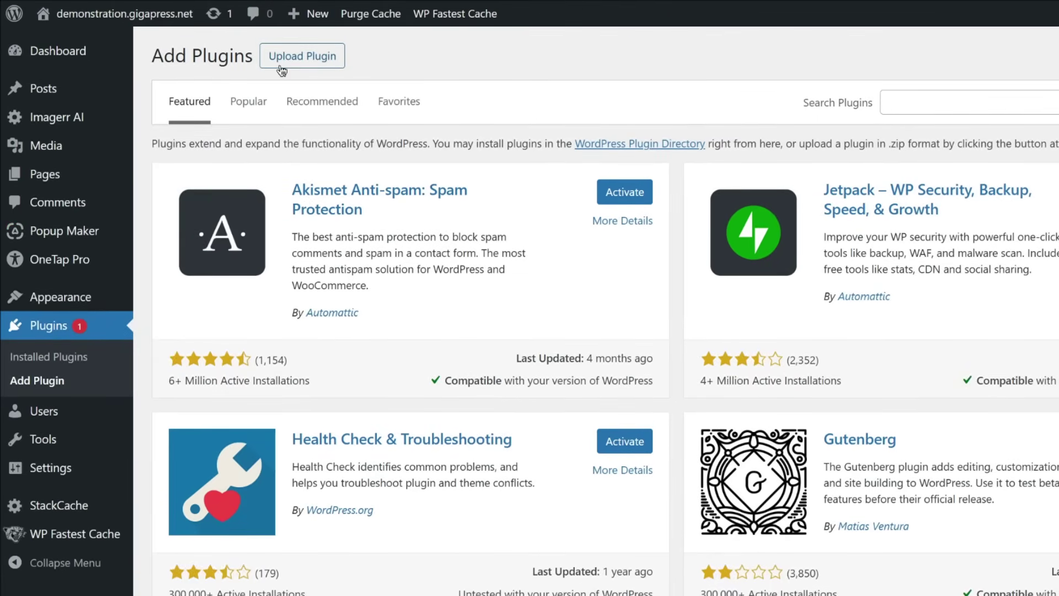
click(283, 69)
click(568, 205)
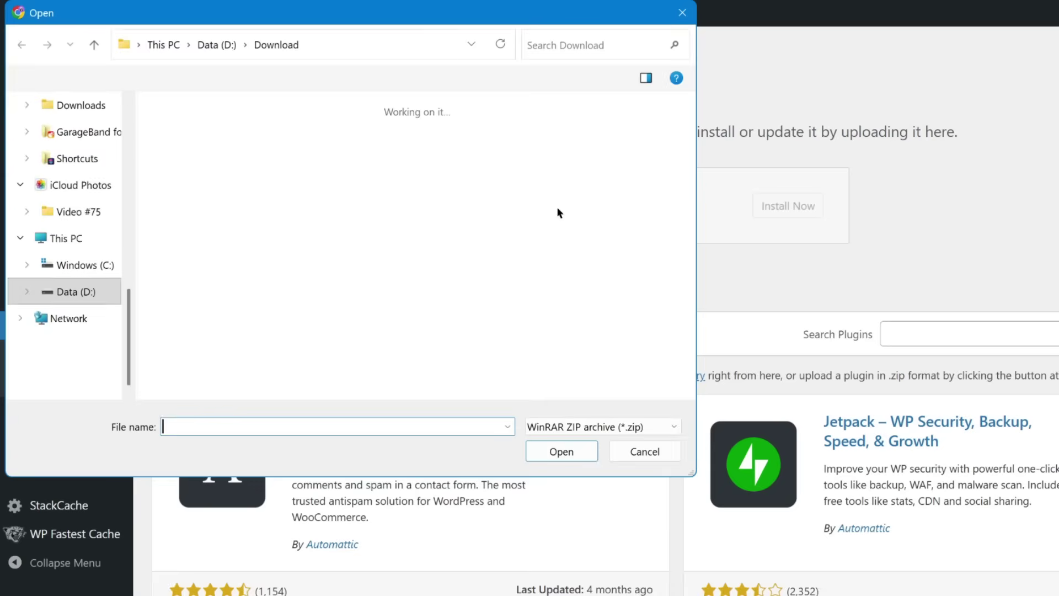
double_click(217, 156)
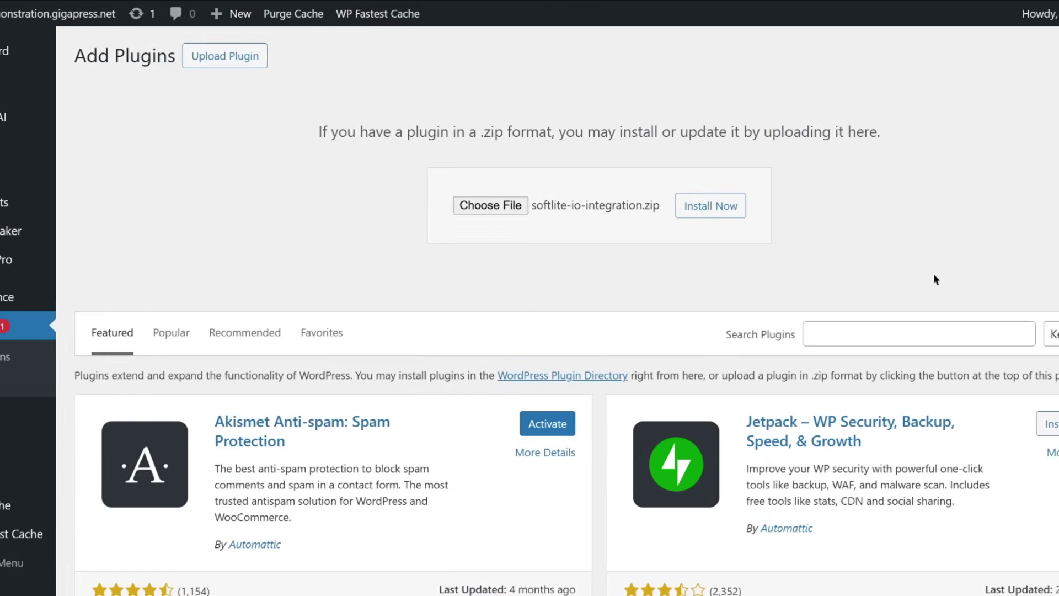
click(799, 215)
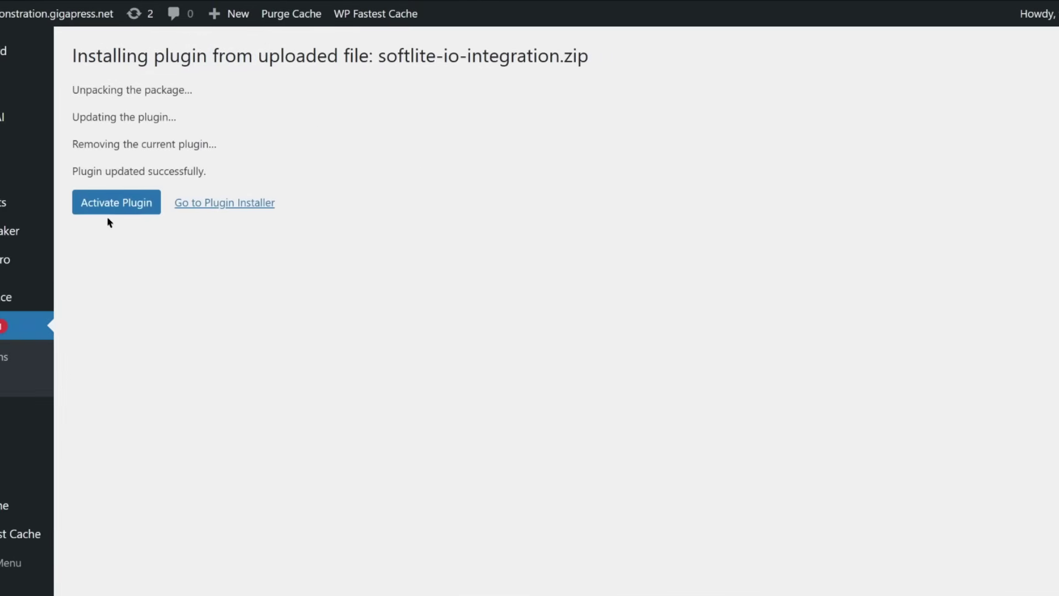
click(115, 213)
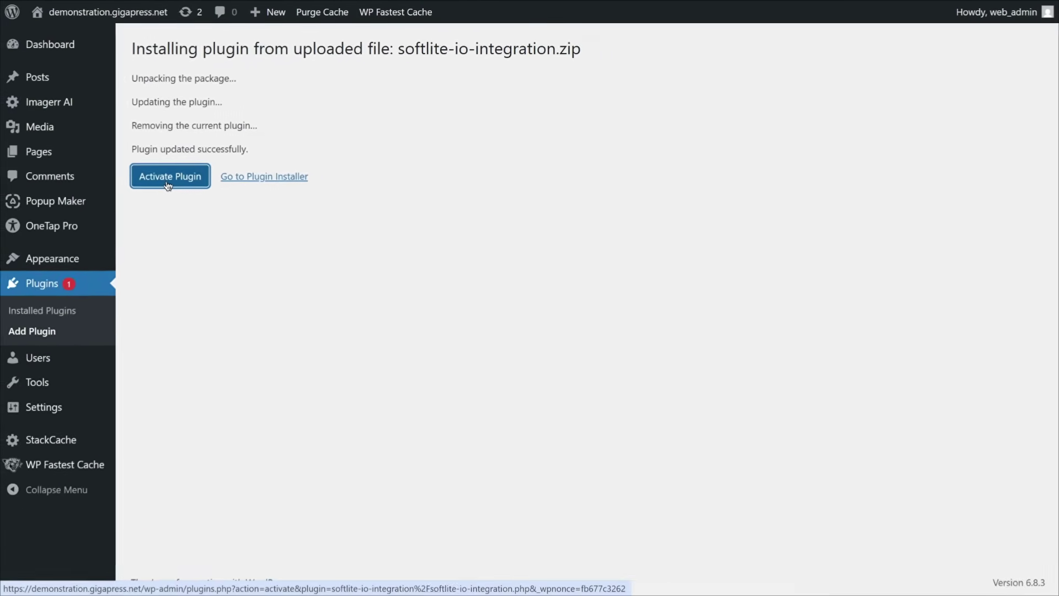
Step: Add a new page and title it 'Copy Lovable Website'
mouse_move(66, 149)
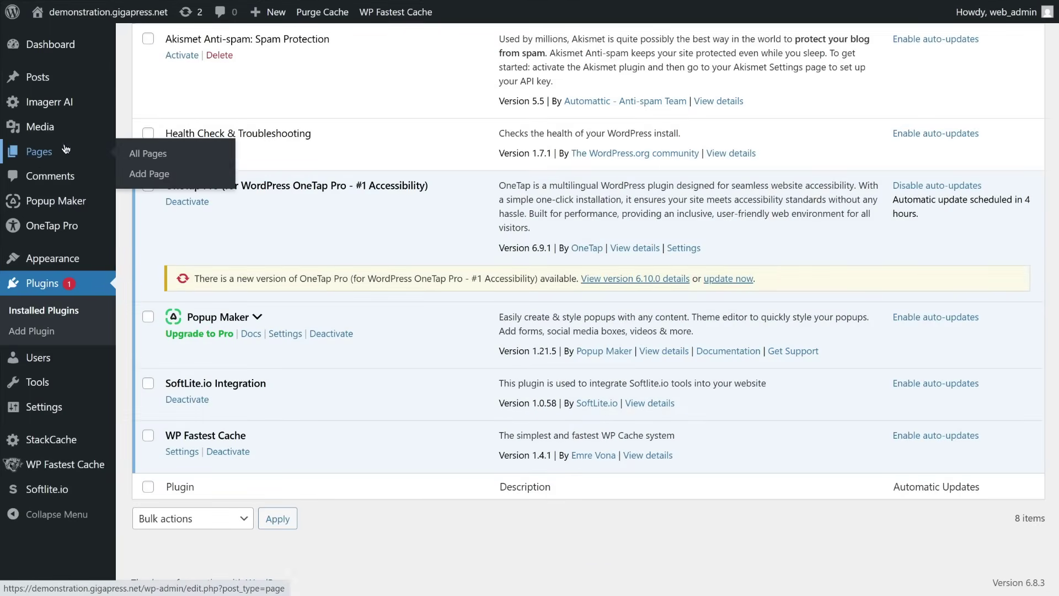
click(144, 174)
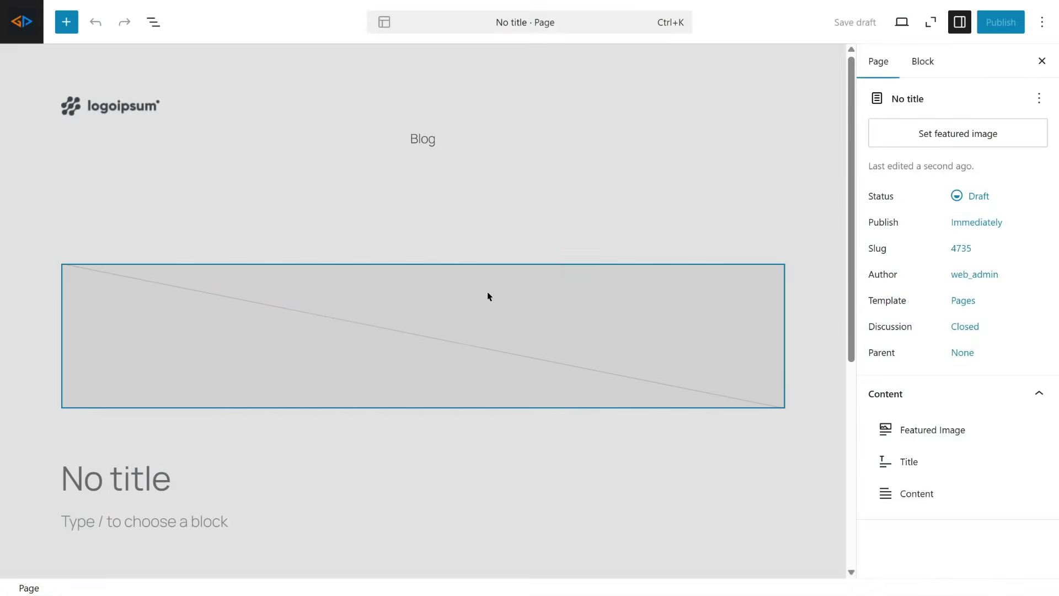
scroll(487, 296, down, 3)
click(130, 351)
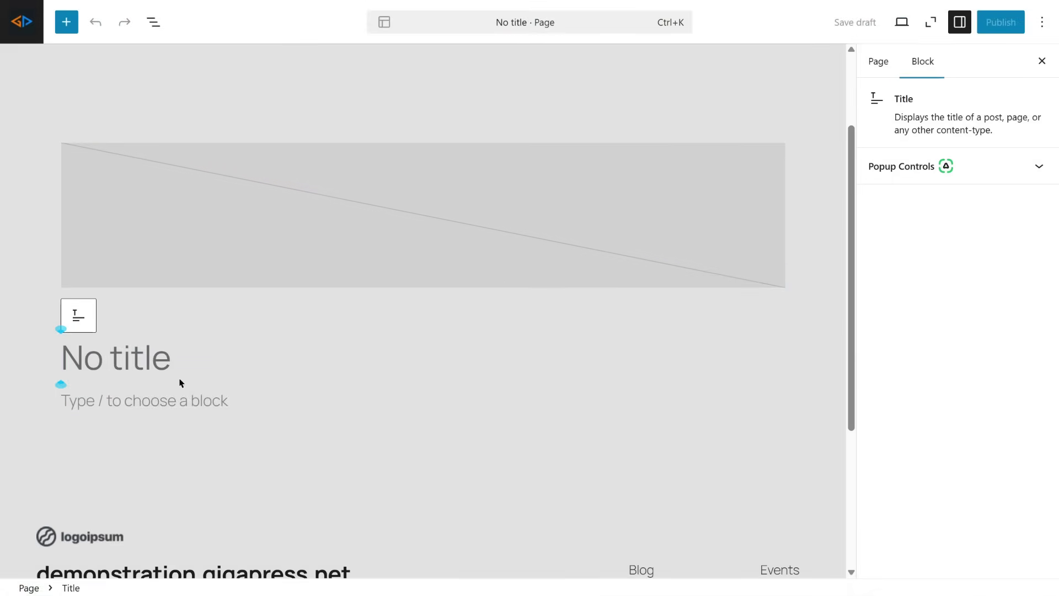
text(Copy Lovable Website)
click(319, 247)
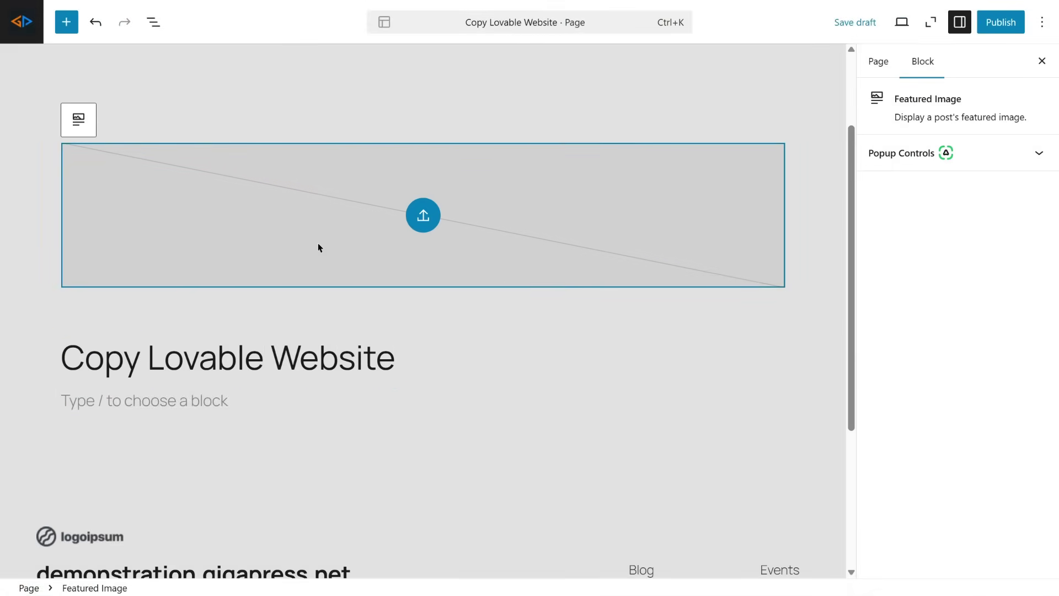
scroll(516, 409, down, 2)
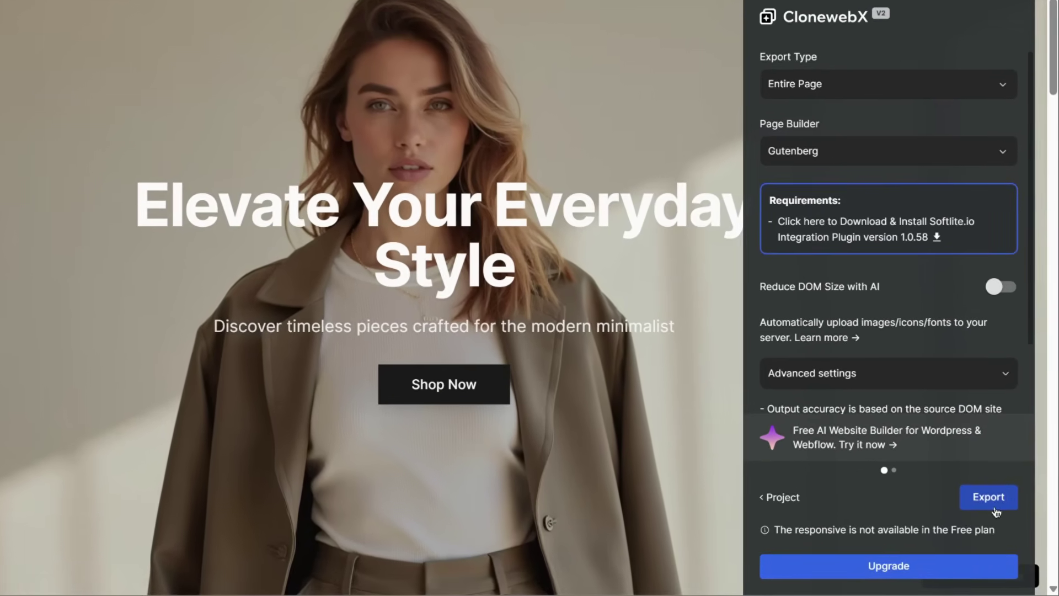
Step: Export the entire page for Gutenberg and copy the resulting code to the clipboard
click(994, 506)
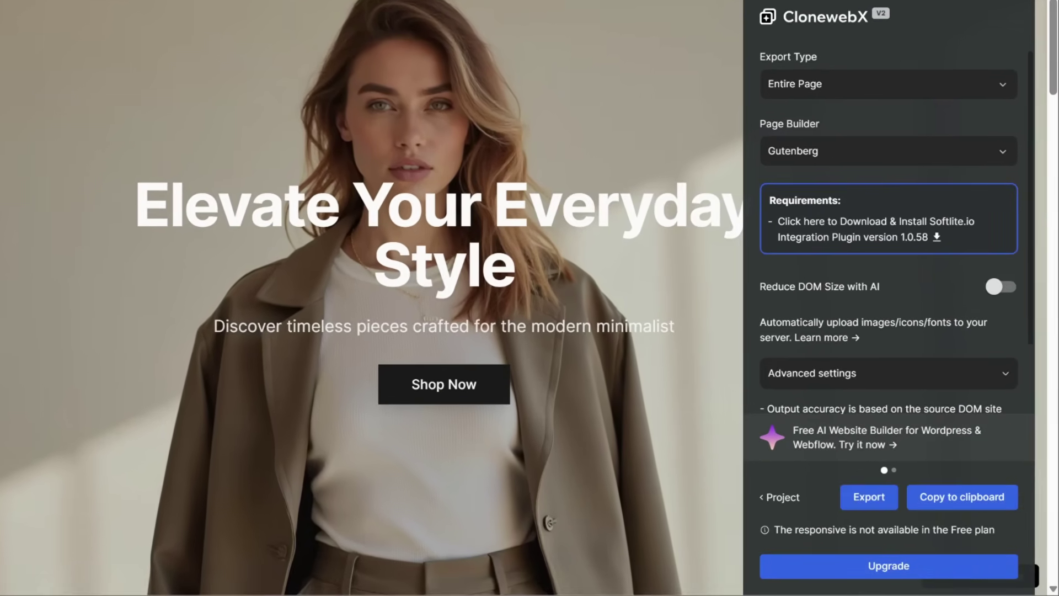
click(988, 505)
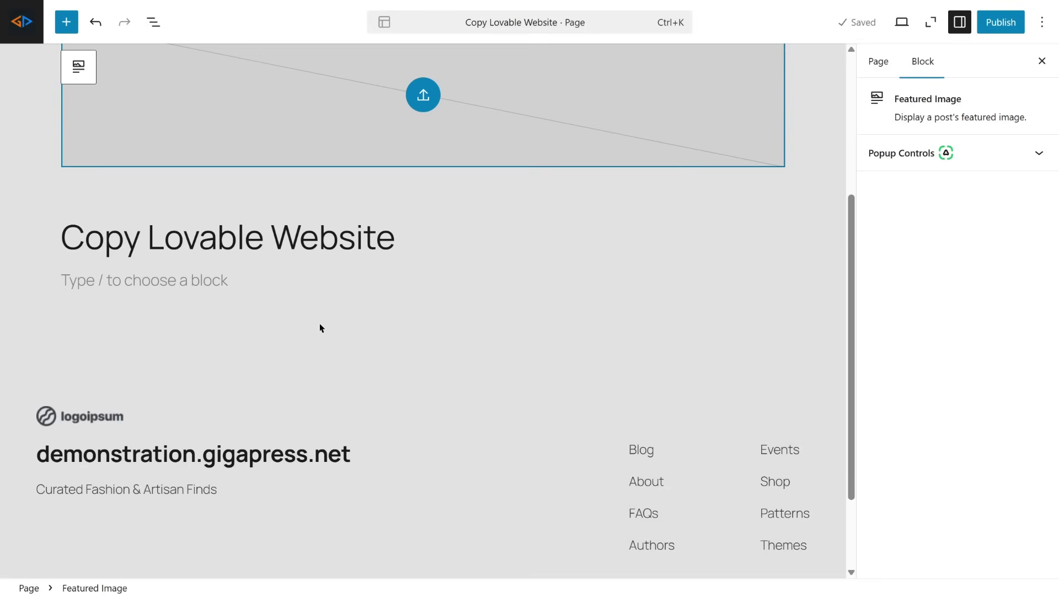
Step: Paste the copied site into the empty paragraph below the title and review the pasted sections
click(160, 282)
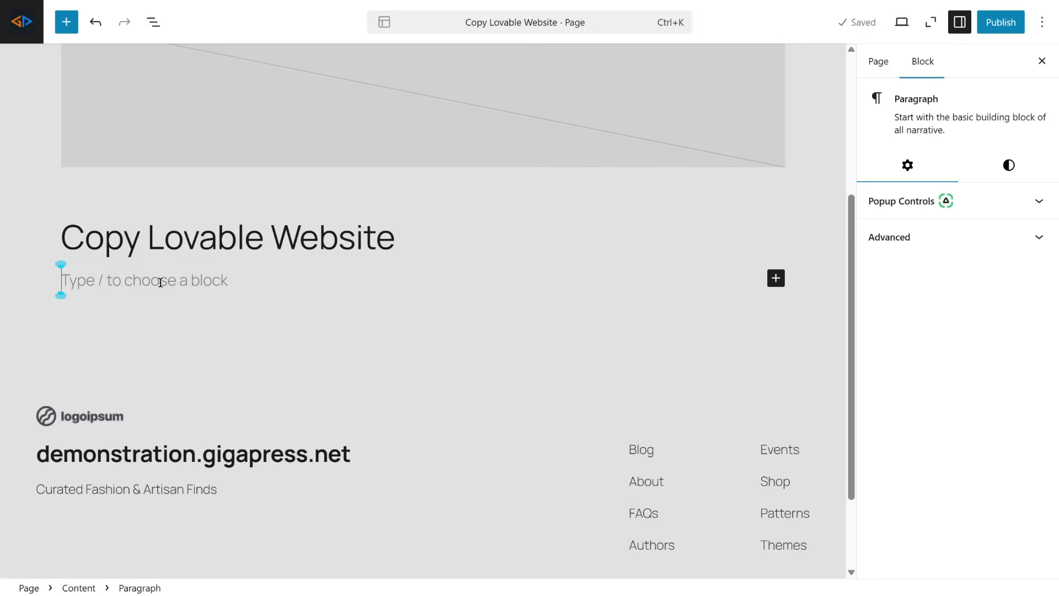
key(ctrl+v)
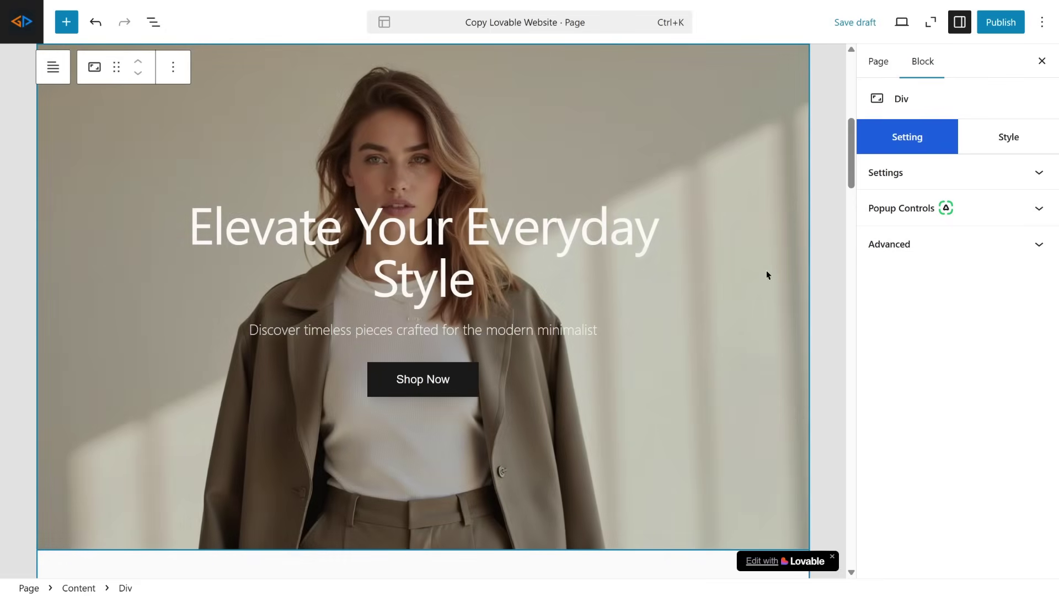
scroll(591, 302, down, 10)
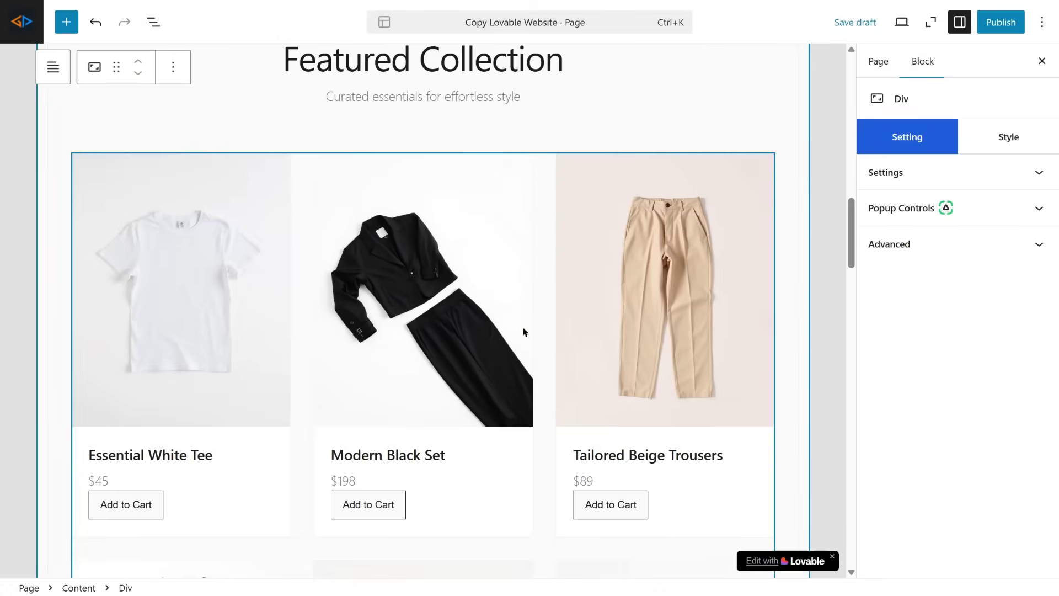
scroll(549, 352, down, 5)
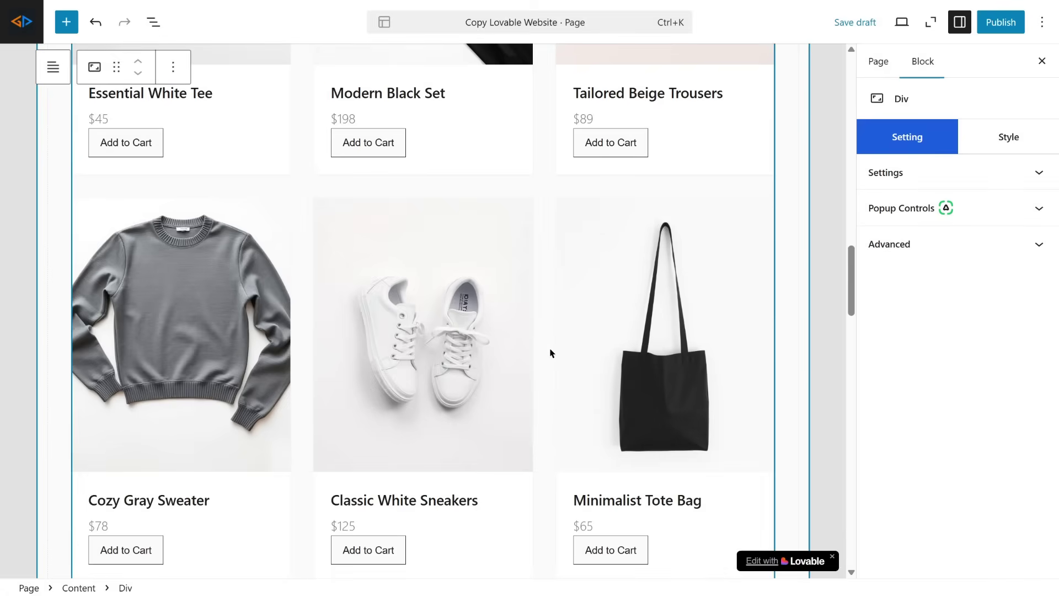
scroll(550, 354, down, 2)
scroll(197, 305, down, 5)
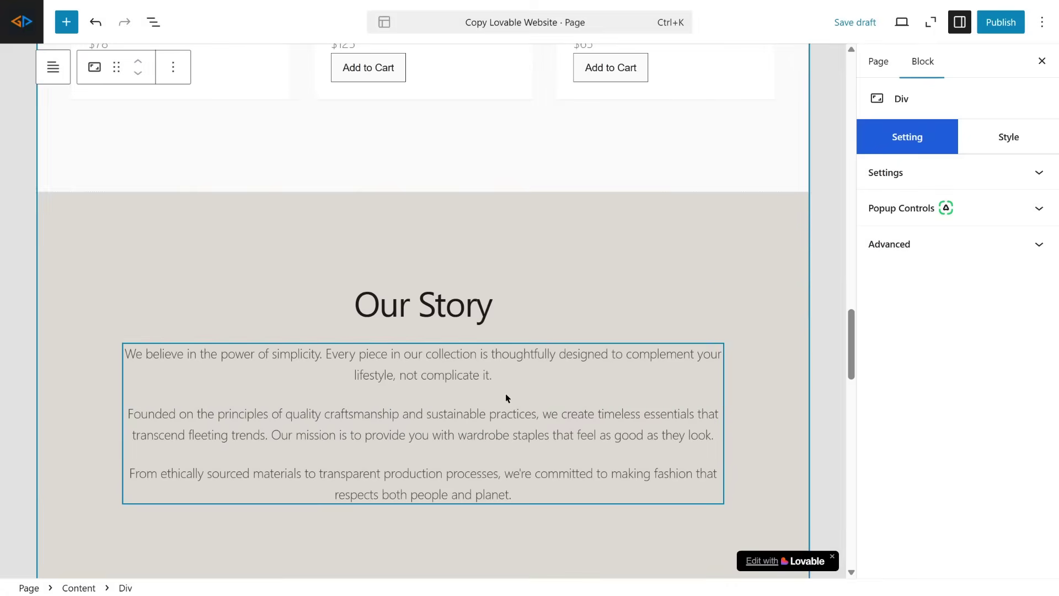
scroll(506, 397, down, 20)
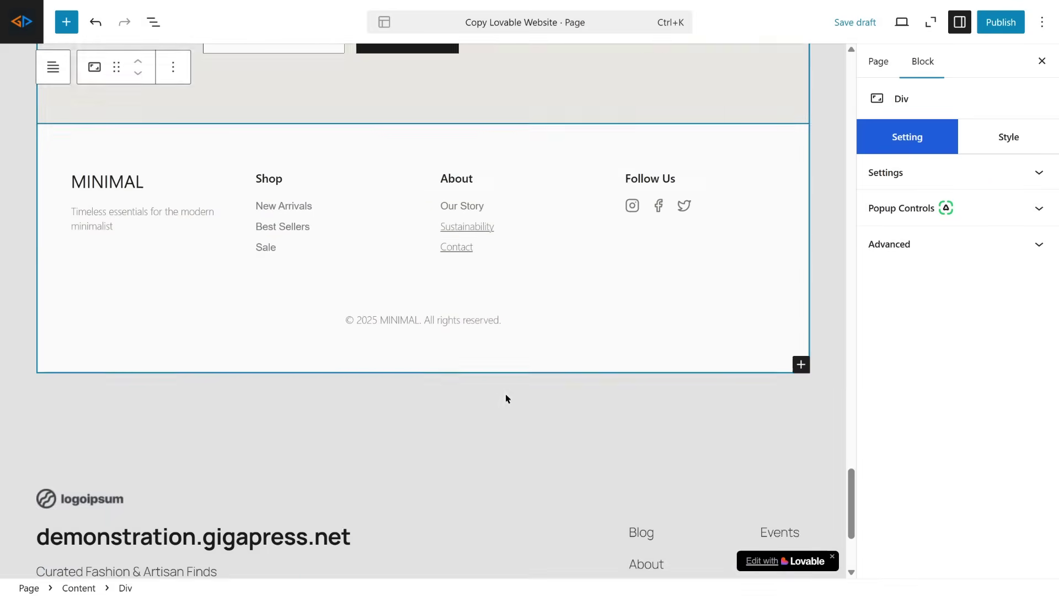
scroll(506, 398, down, 3)
scroll(507, 398, up, 12)
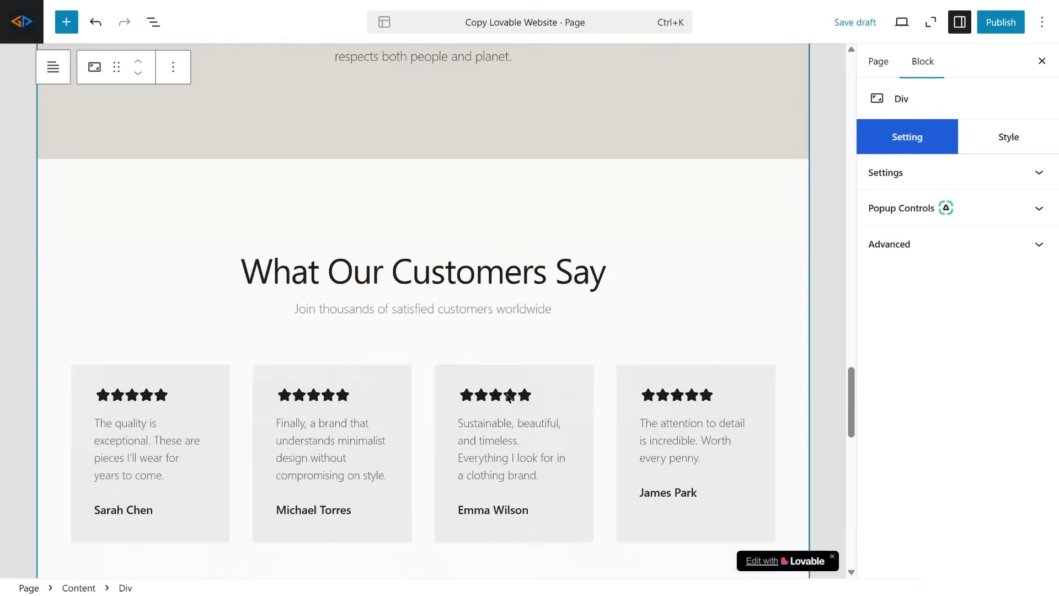
scroll(509, 398, up, 20)
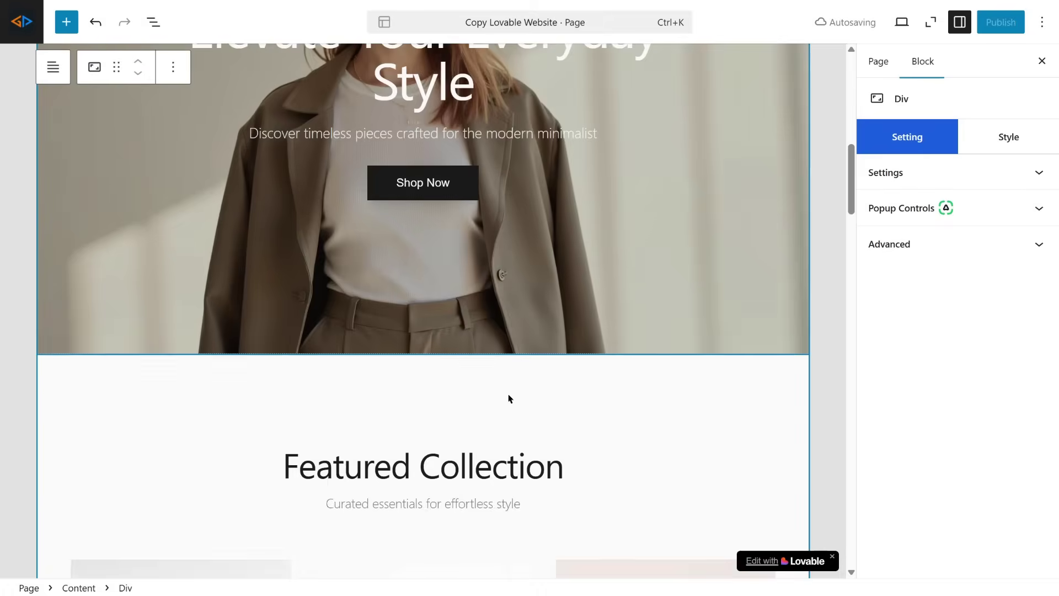
scroll(508, 394, up, 5)
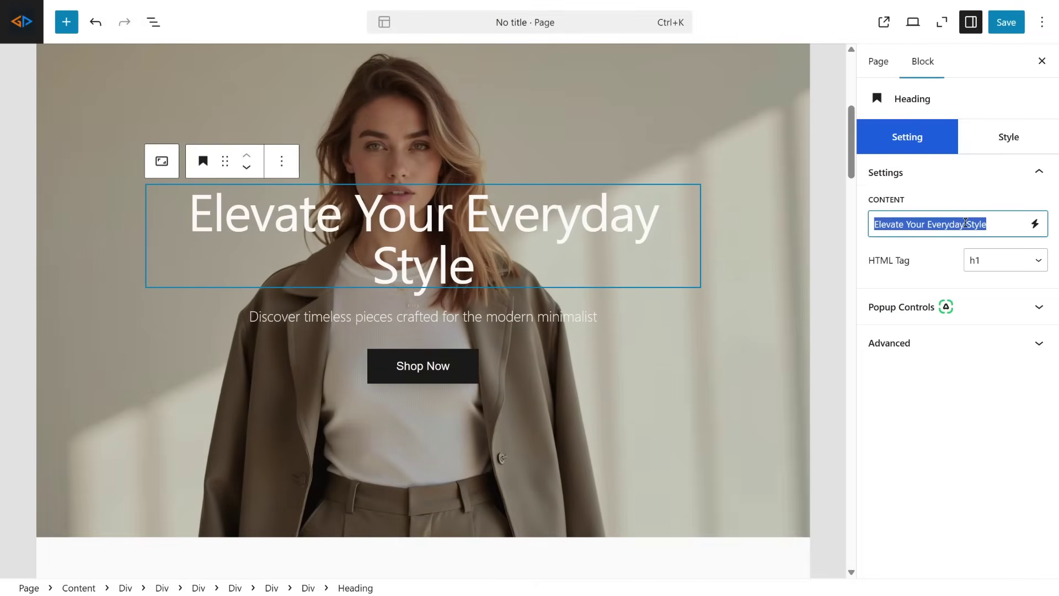
Step: Change the hero heading's content to 'Sample Website' and scroll through the pasted blocks
text(Sample)
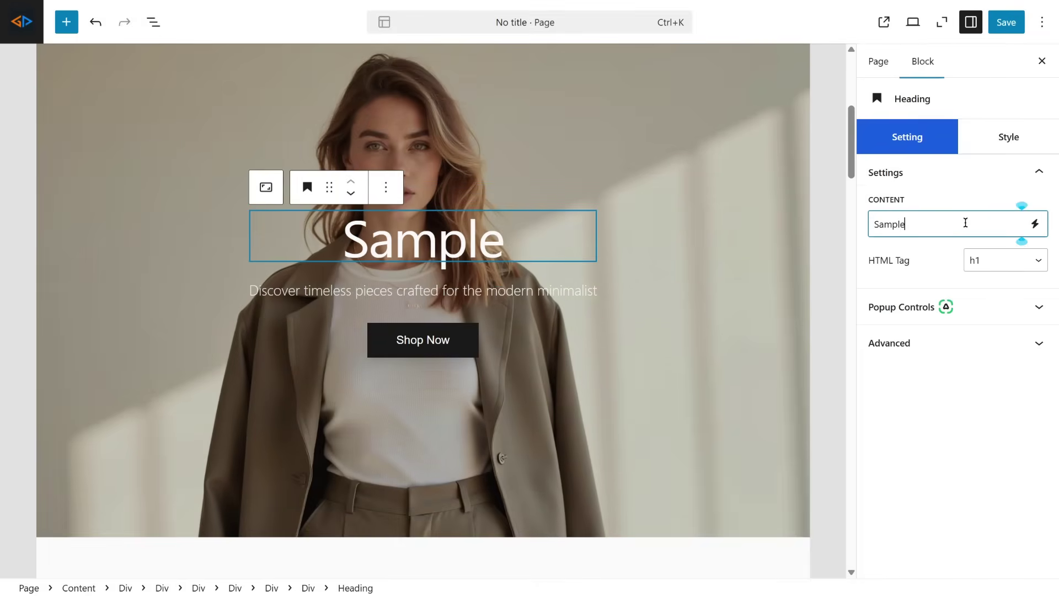
text( Website)
scroll(597, 409, down, 6)
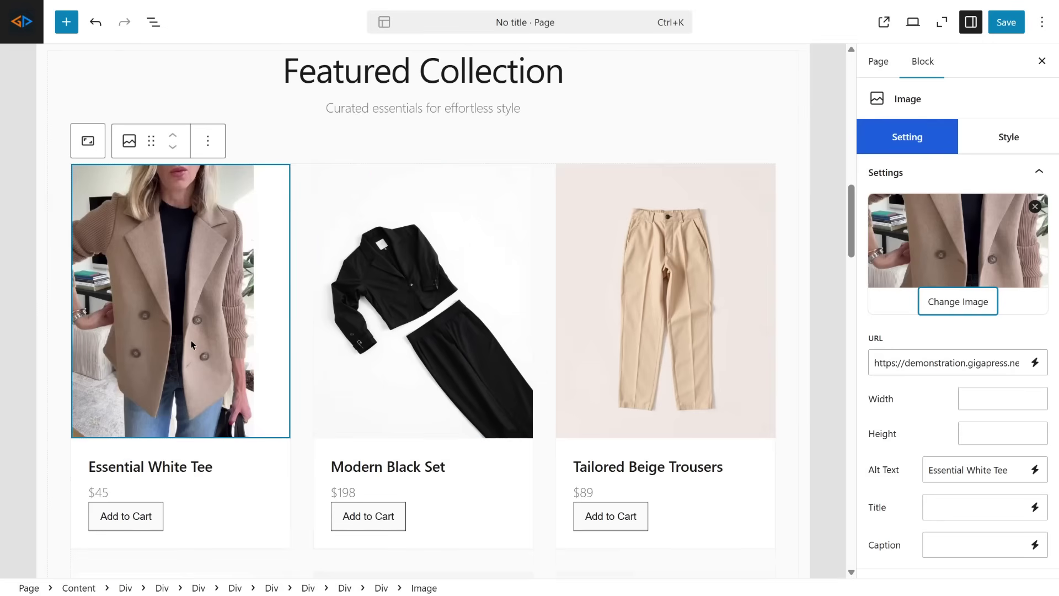
scroll(191, 345, down, 15)
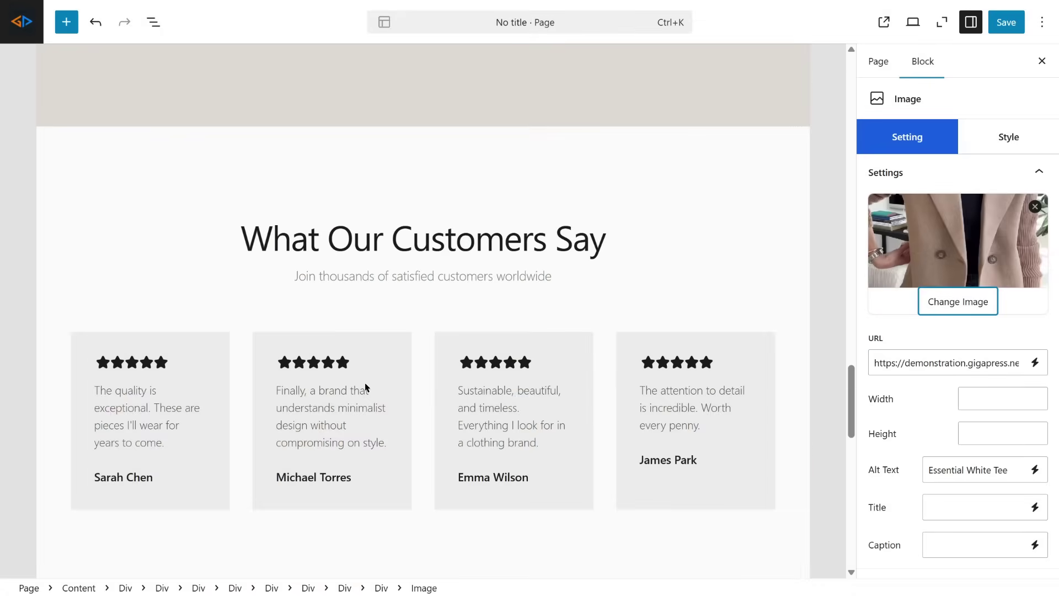
scroll(469, 428, up, 5)
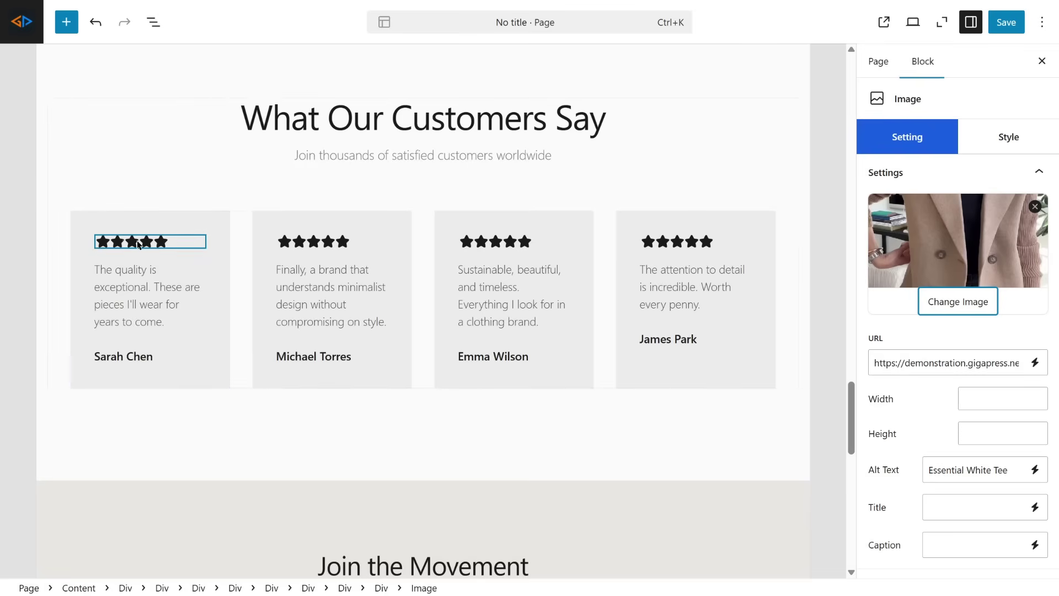
Step: Inspect the first testimonial's star rating block and an Add to Cart button's Custom HTML block
click(140, 243)
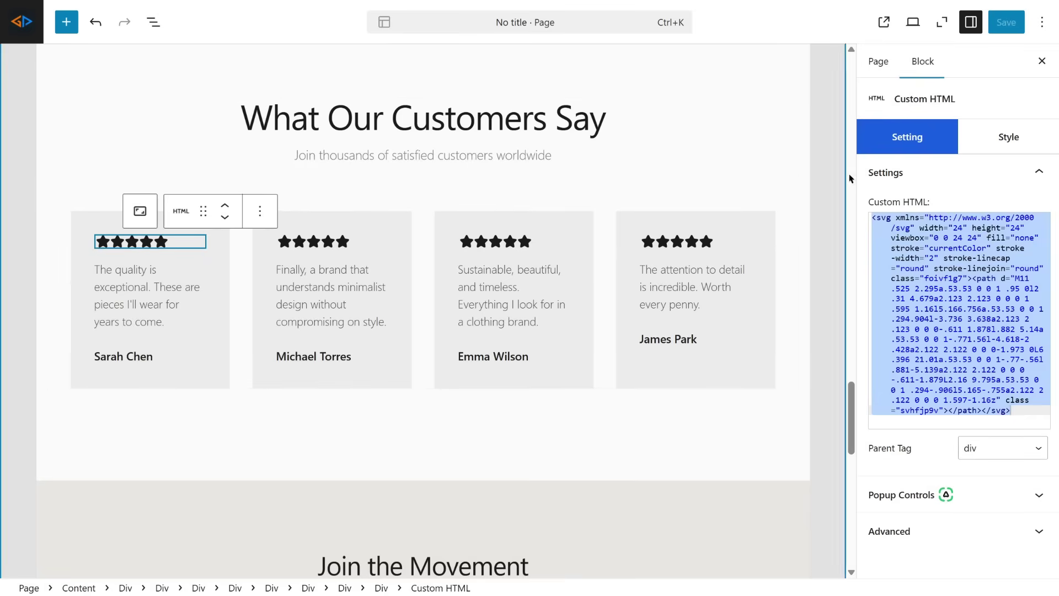
scroll(386, 352, up, 10)
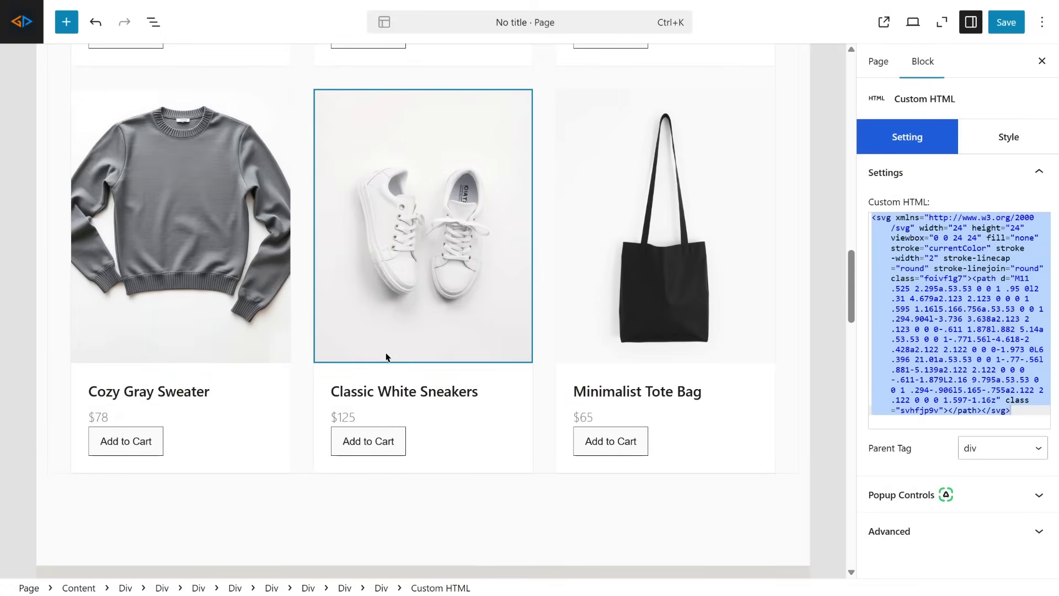
click(142, 442)
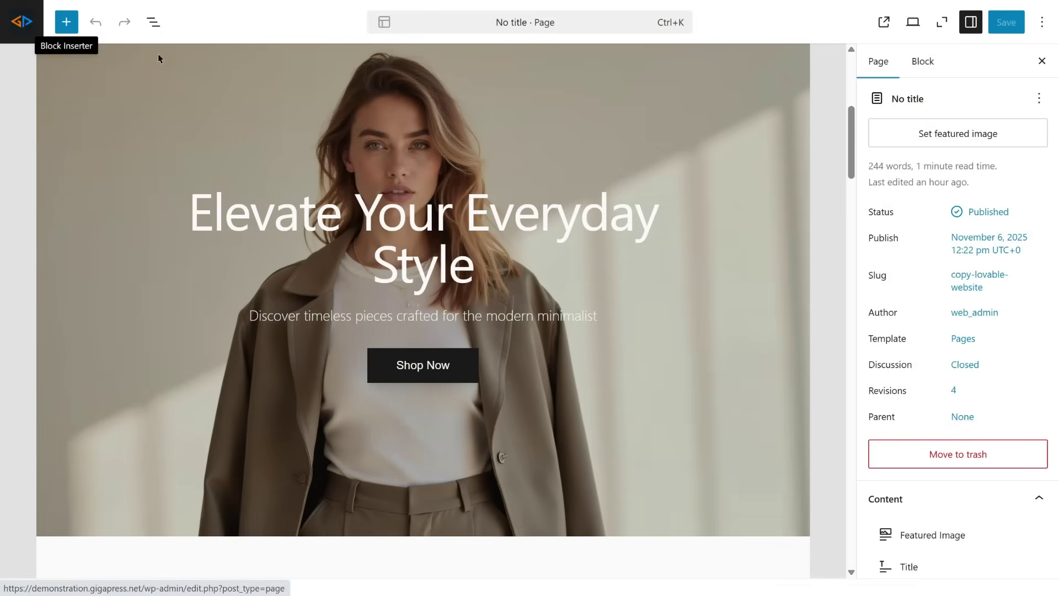
scroll(718, 401, down, 8)
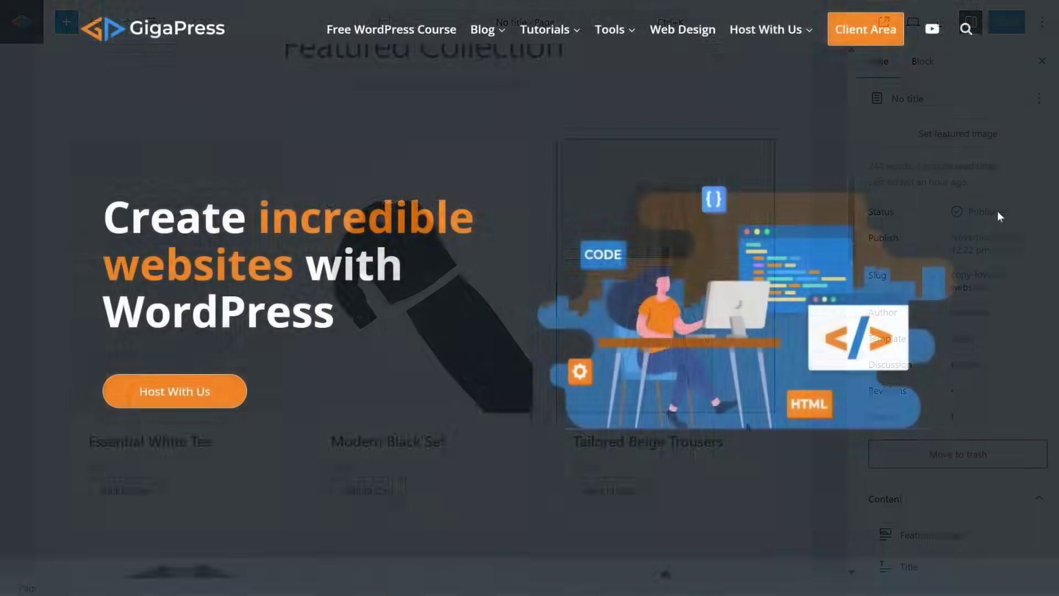
Step: Scroll the GigaPress homepage down and go to the Blazing Fast WordPress Hosting page
scroll(999, 216, down, 10)
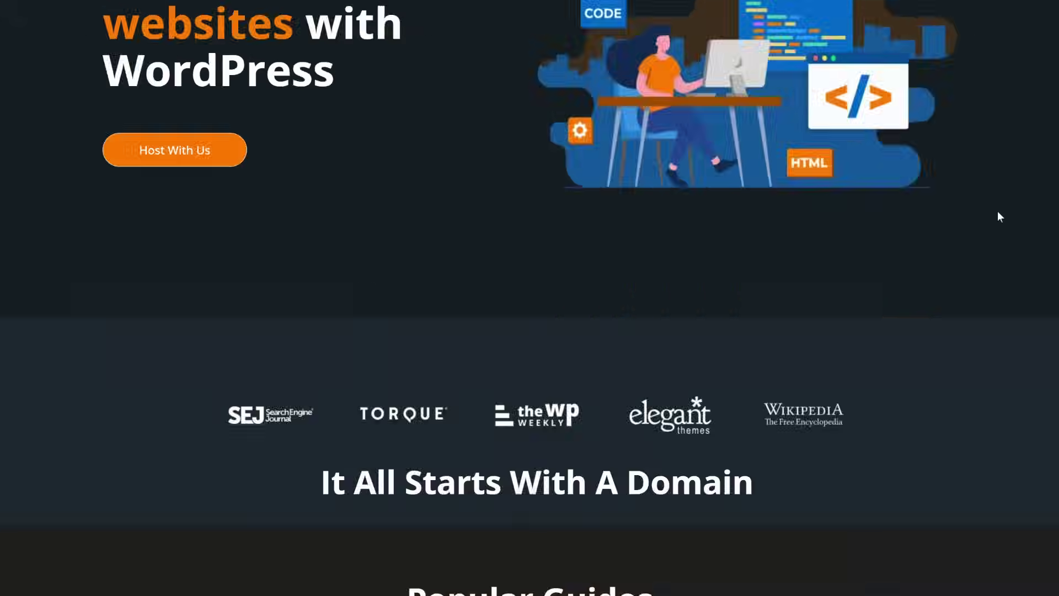
scroll(999, 214, down, 15)
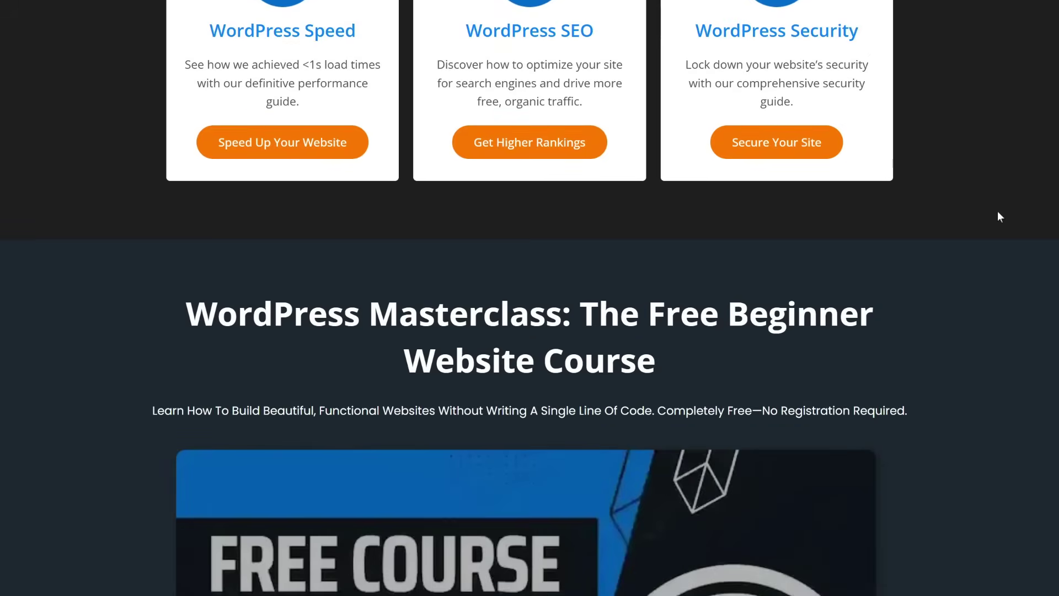
scroll(998, 213, down, 10)
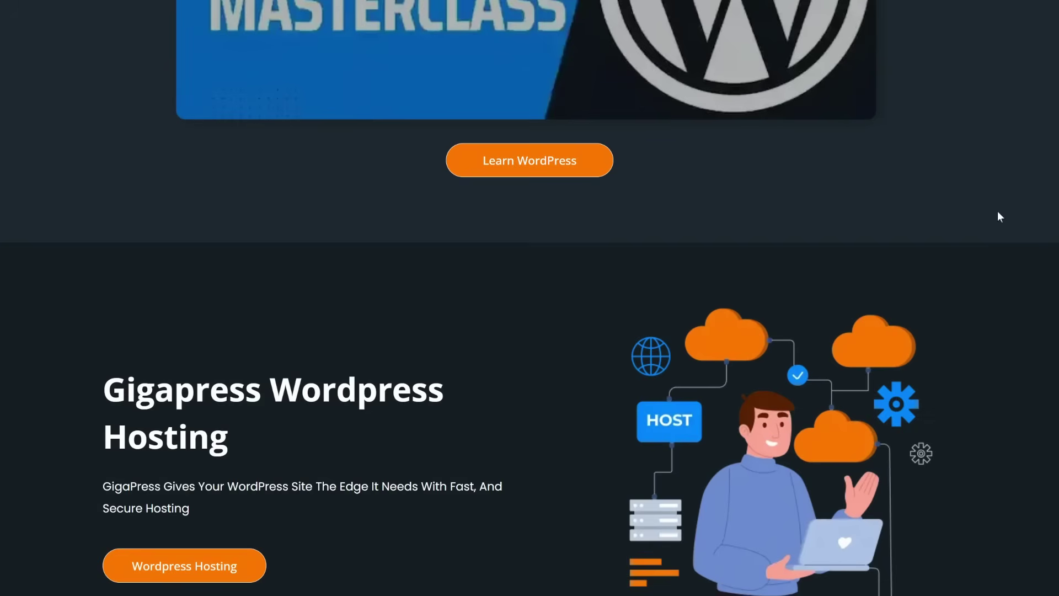
click(205, 333)
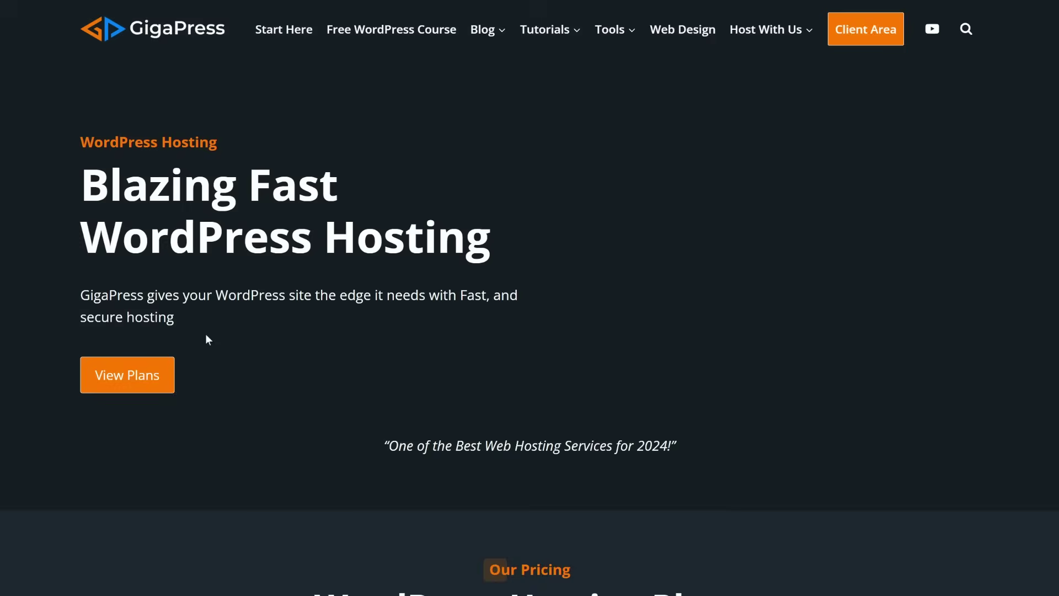